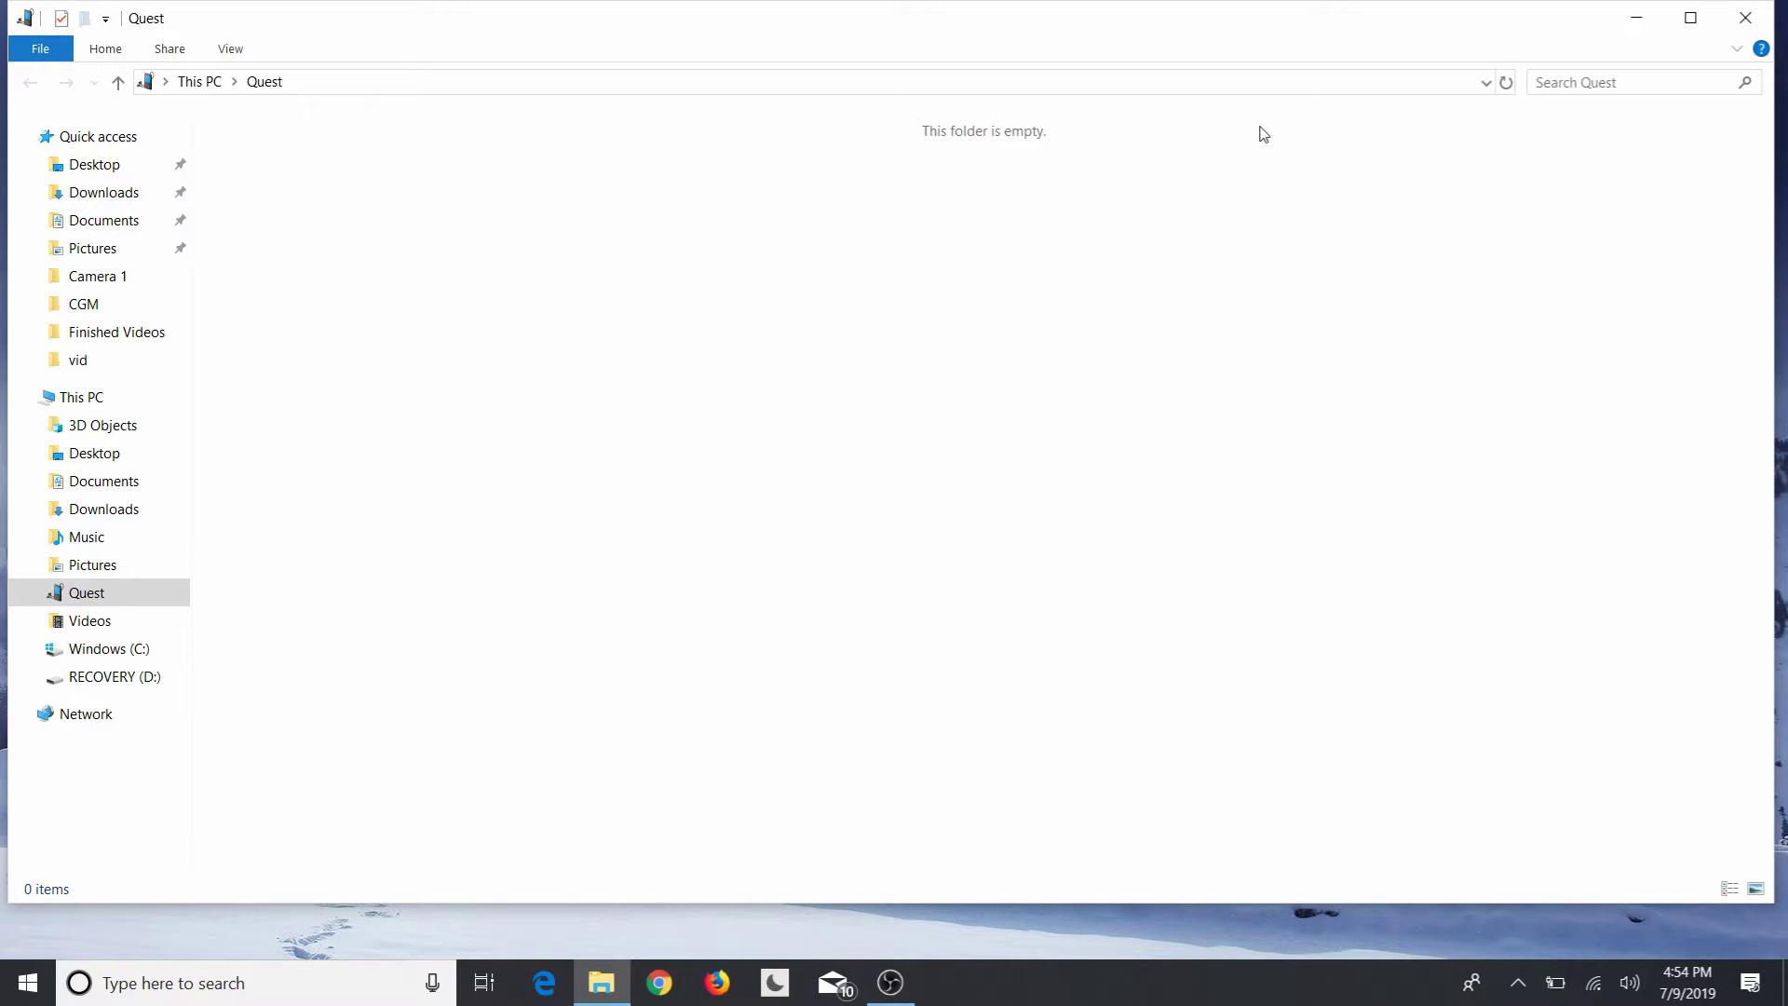
Step: Briefly reveal the desktop behind the File Explorer window
{"action": "key", "text": "super+d"}
{"action": "key", "text": "super+d"}
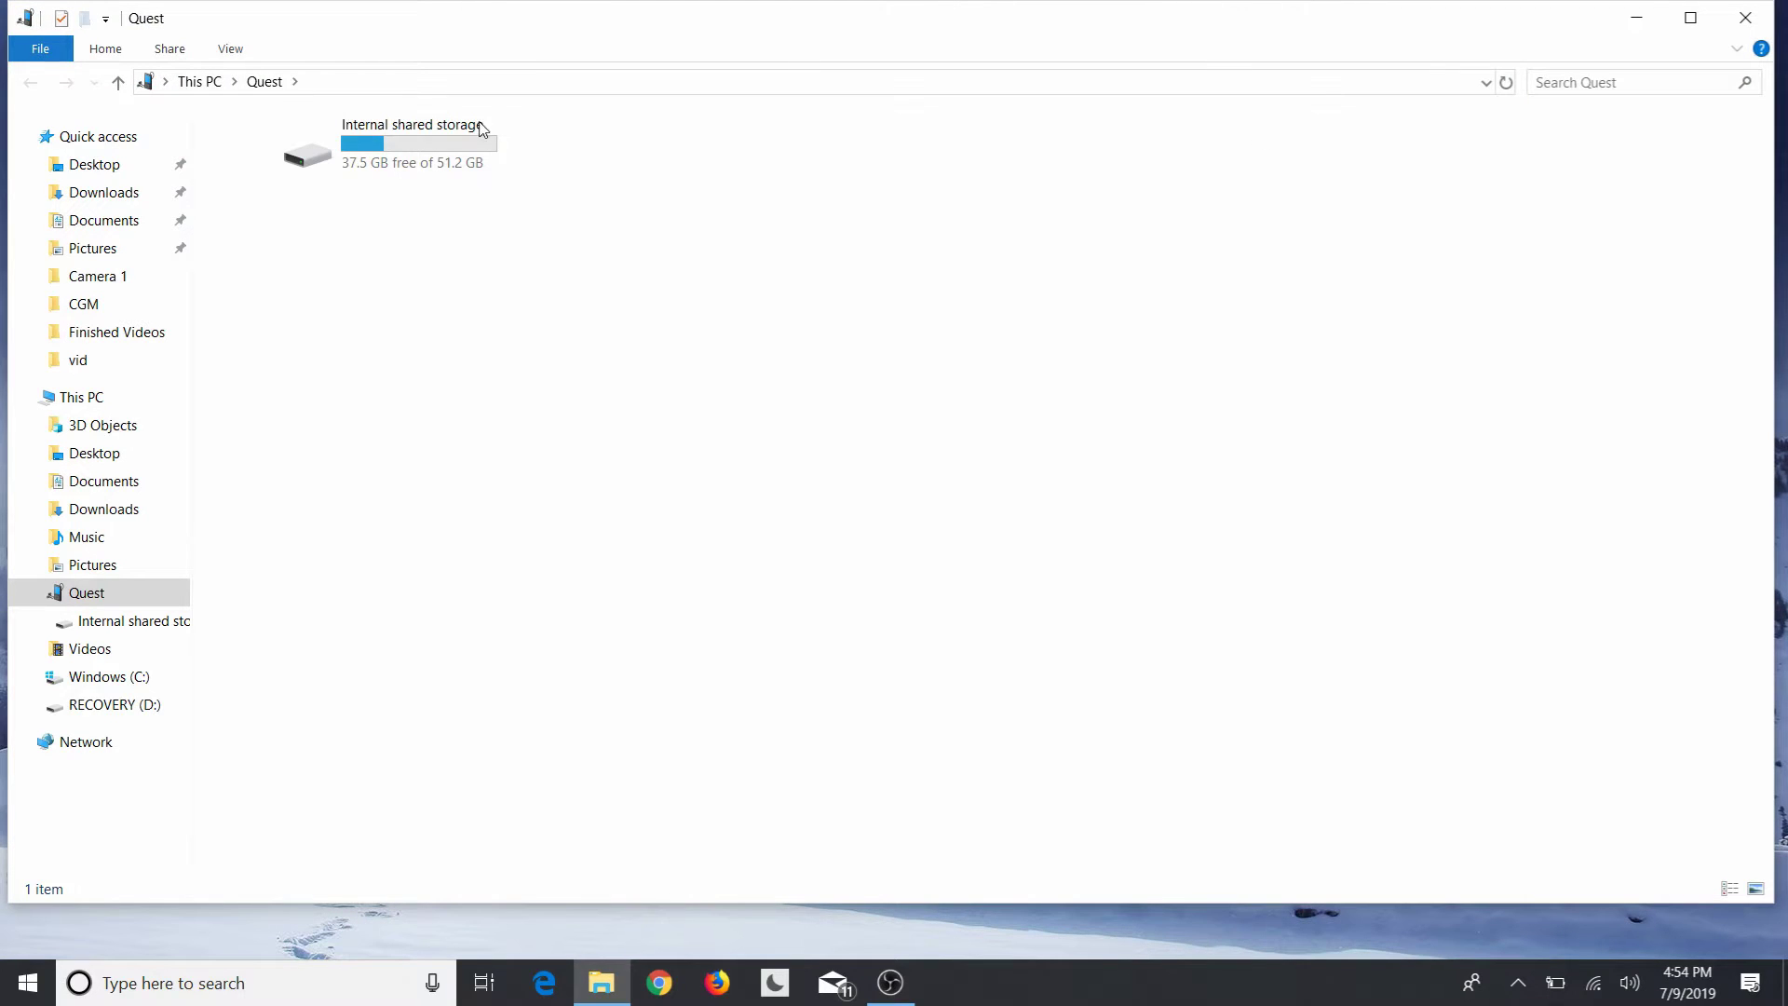
Step: Open the Quest's Internal shared storage and snap its window to the right half
{"action": "double_click", "coordinate": [447, 149]}
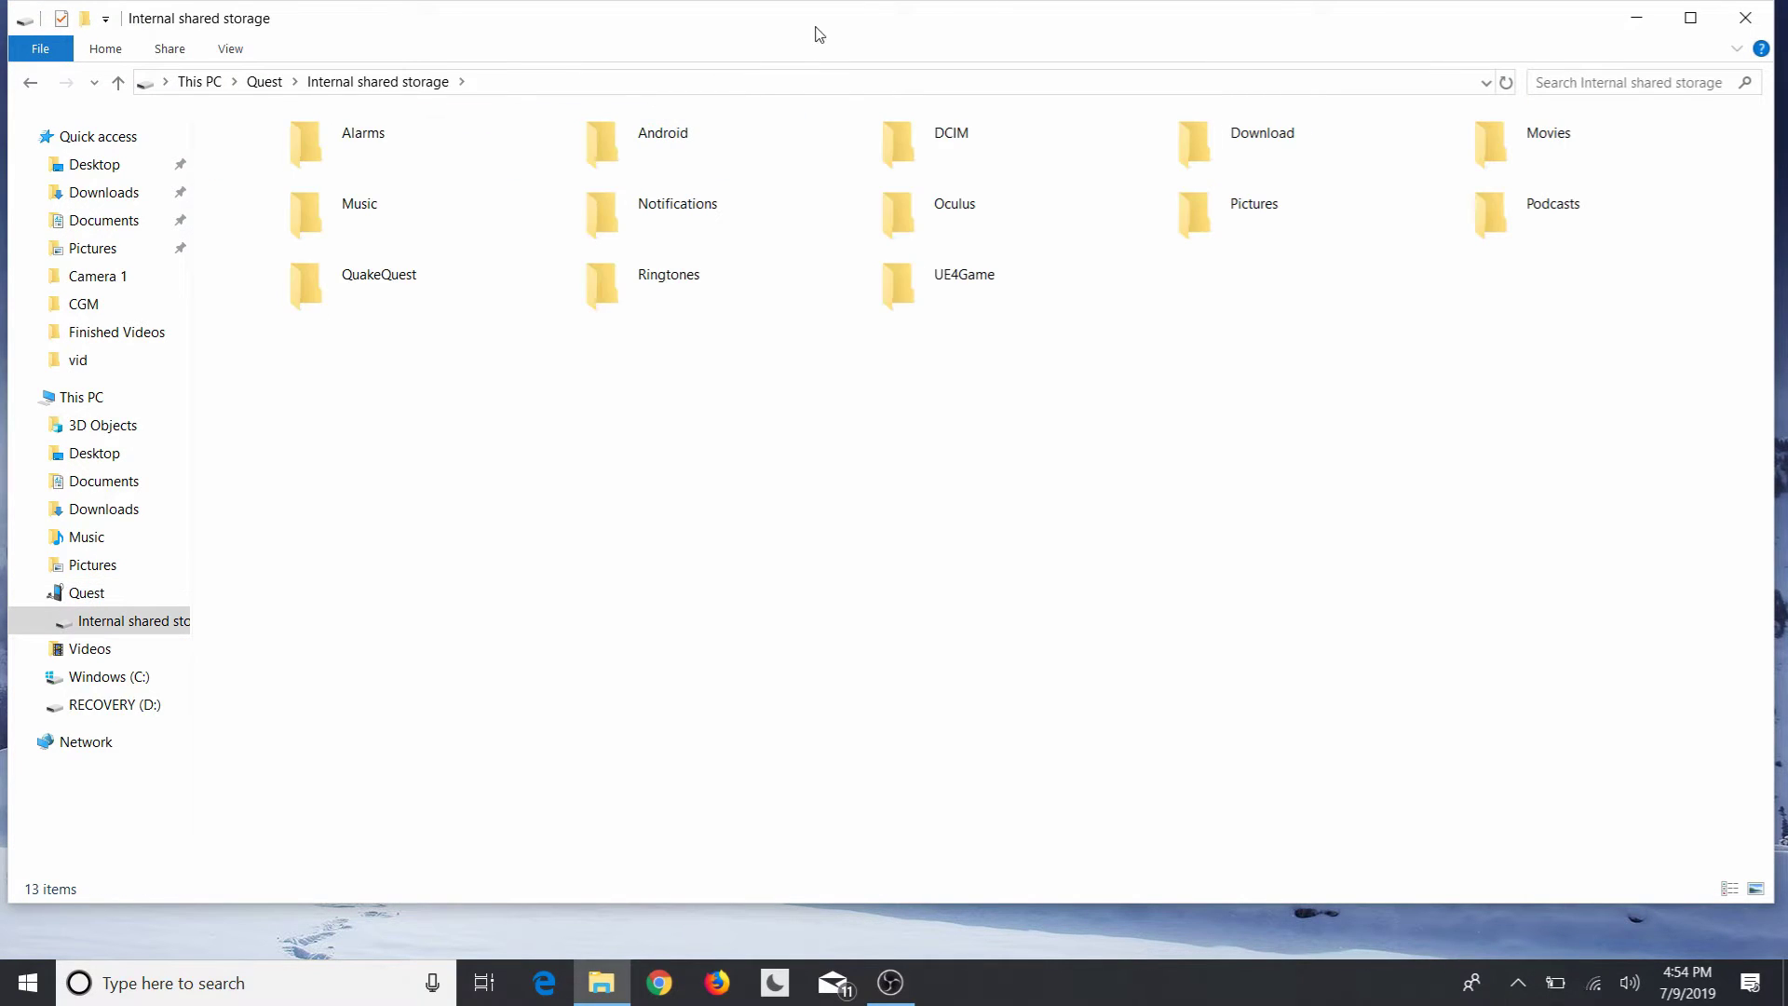
{"action": "mouse_move", "coordinate": [818, 35]}
{"action": "left_mouse_down"}
{"action": "mouse_move", "coordinate": [1541, 159]}
{"action": "mouse_move", "coordinate": [1781, 168]}
{"action": "left_mouse_up"}
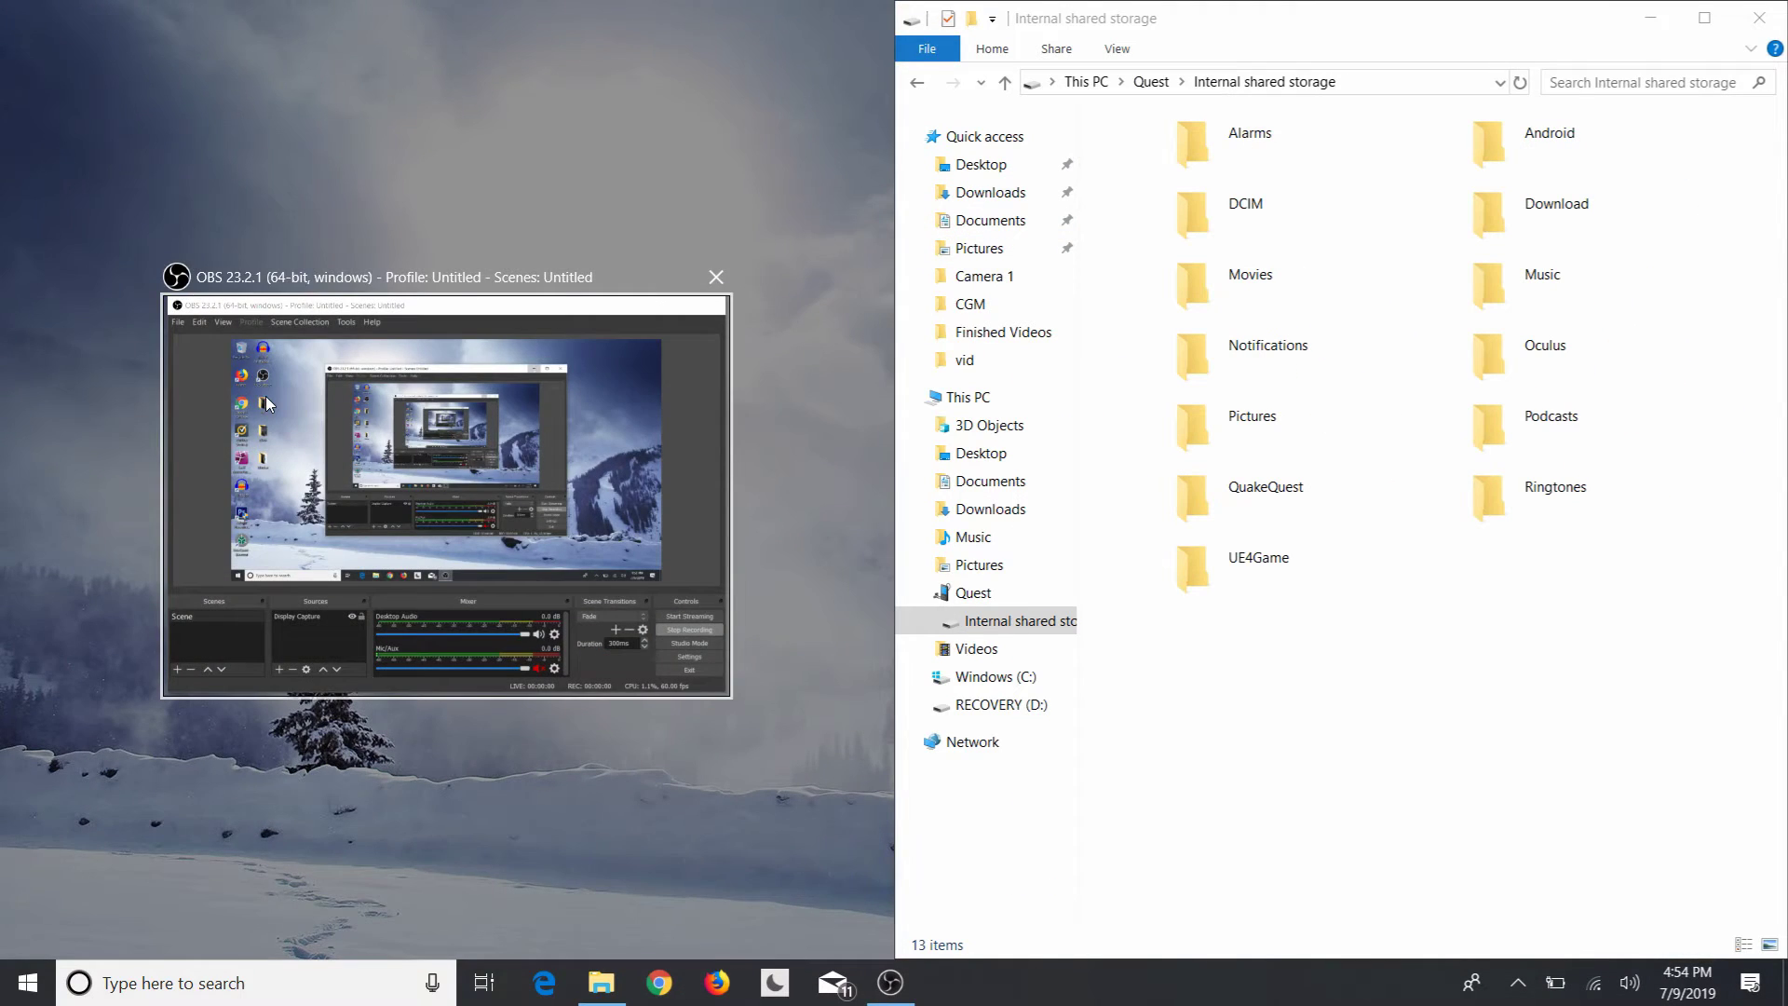
{"action": "left_click", "coordinate": [265, 395]}
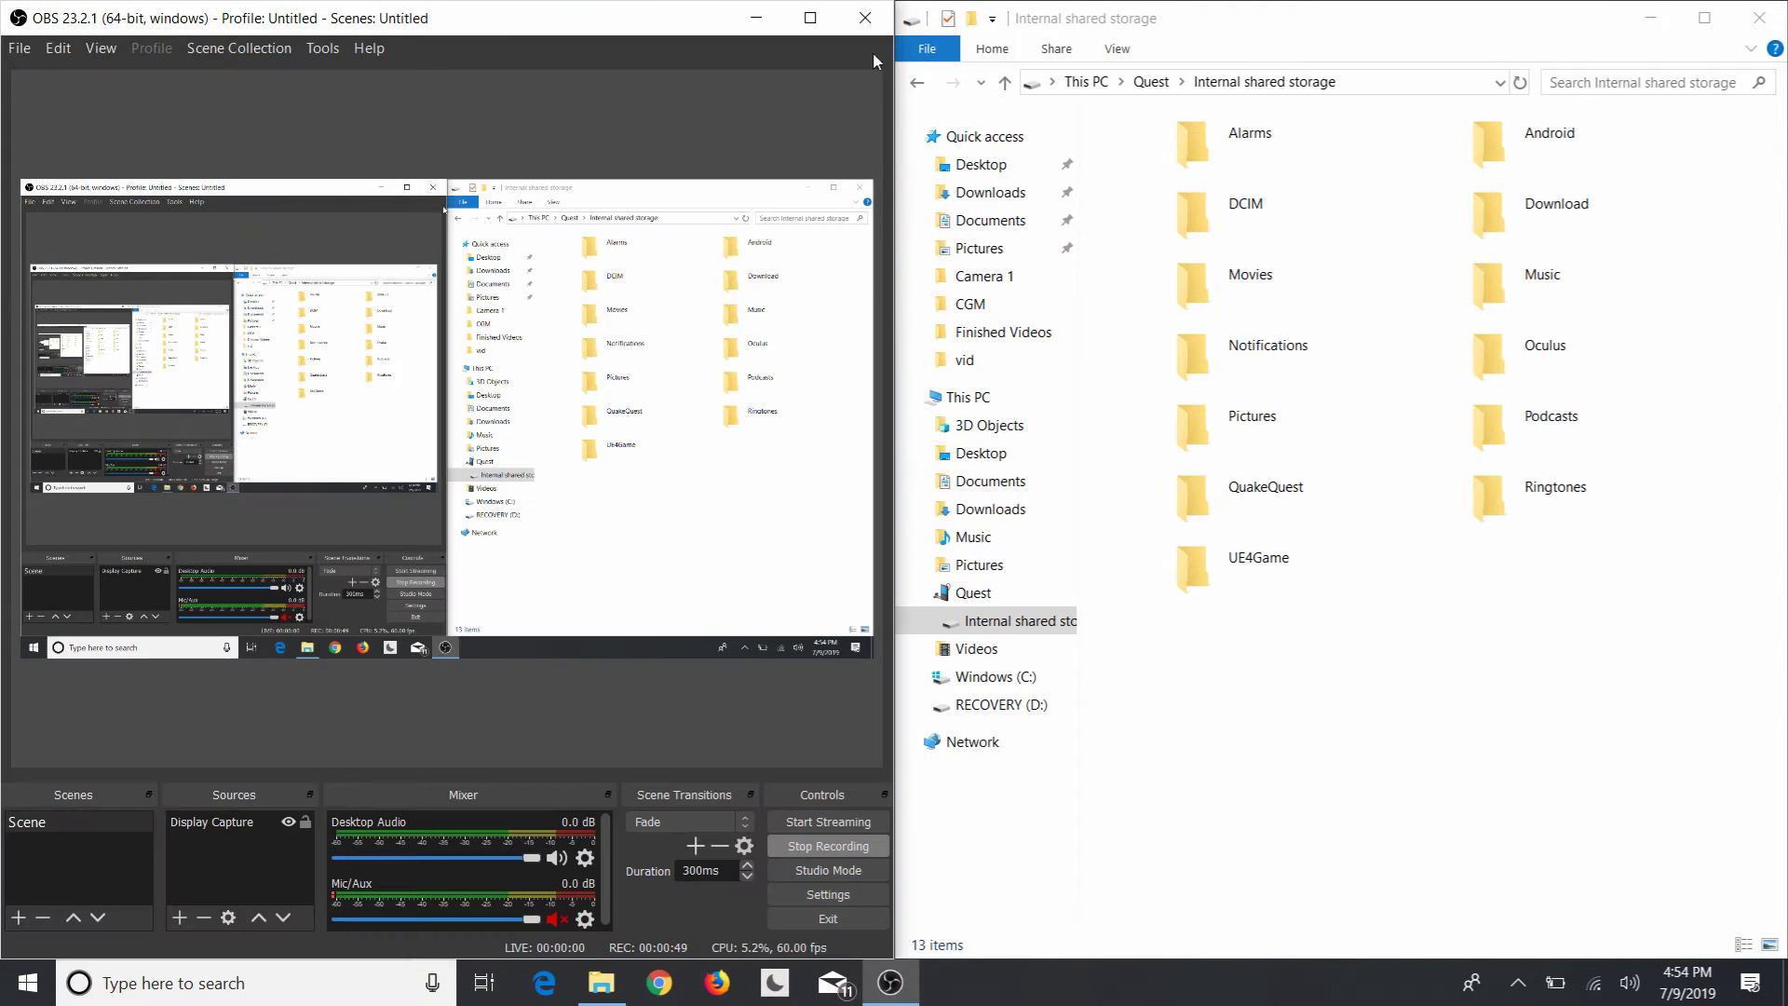
Step: Open the desktop Movies folder, snap it left, and open the Quest's Movies folder
{"action": "left_click", "coordinate": [759, 13]}
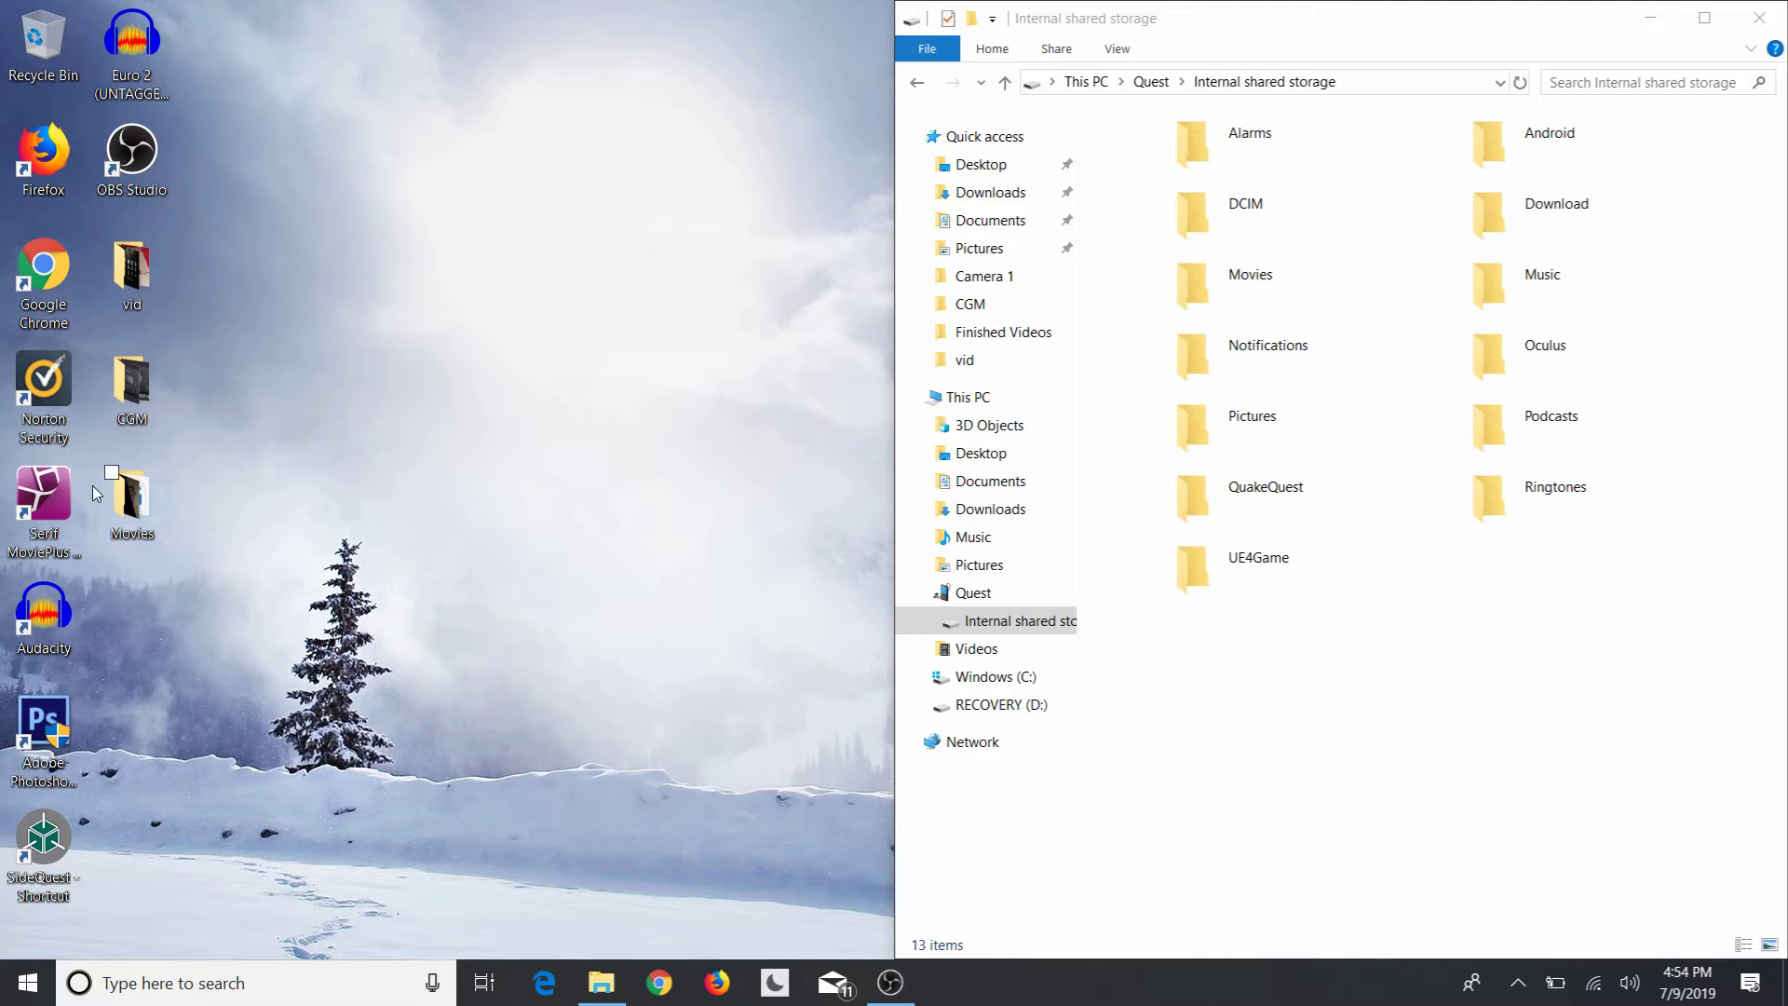
{"action": "double_click", "coordinate": [109, 512]}
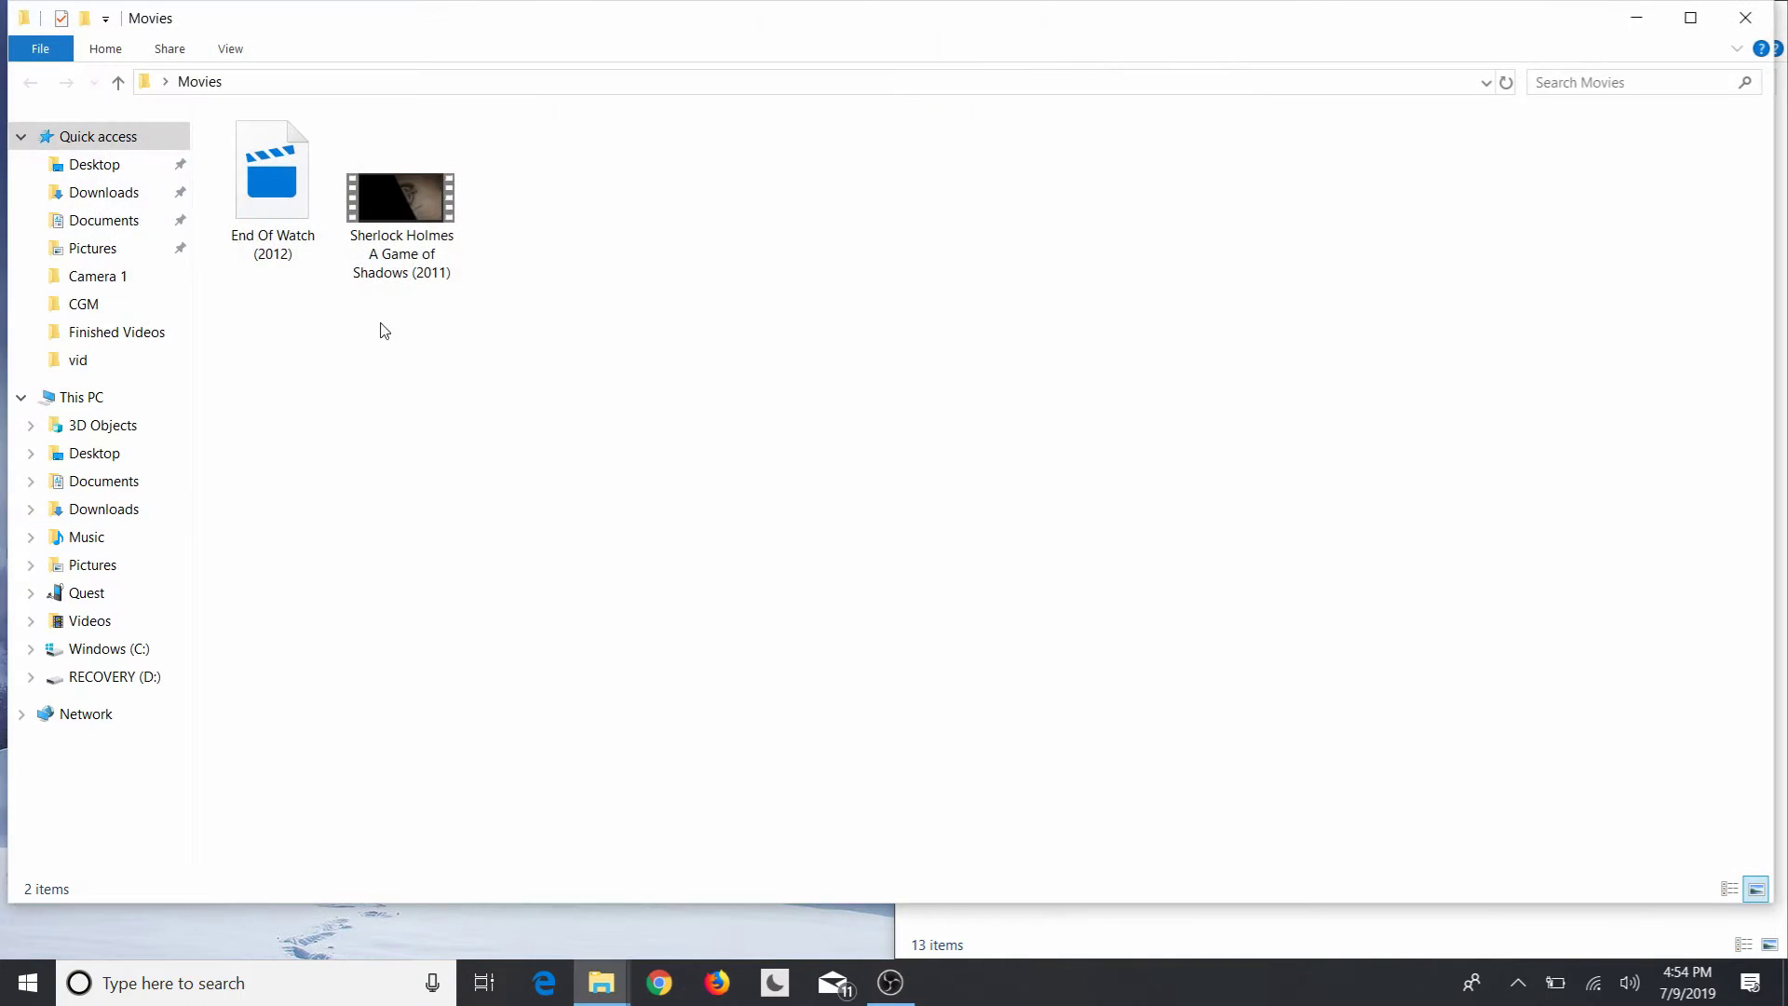
{"action": "left_click_drag", "start_coordinate": [718, 32], "coordinate": [4, 347]}
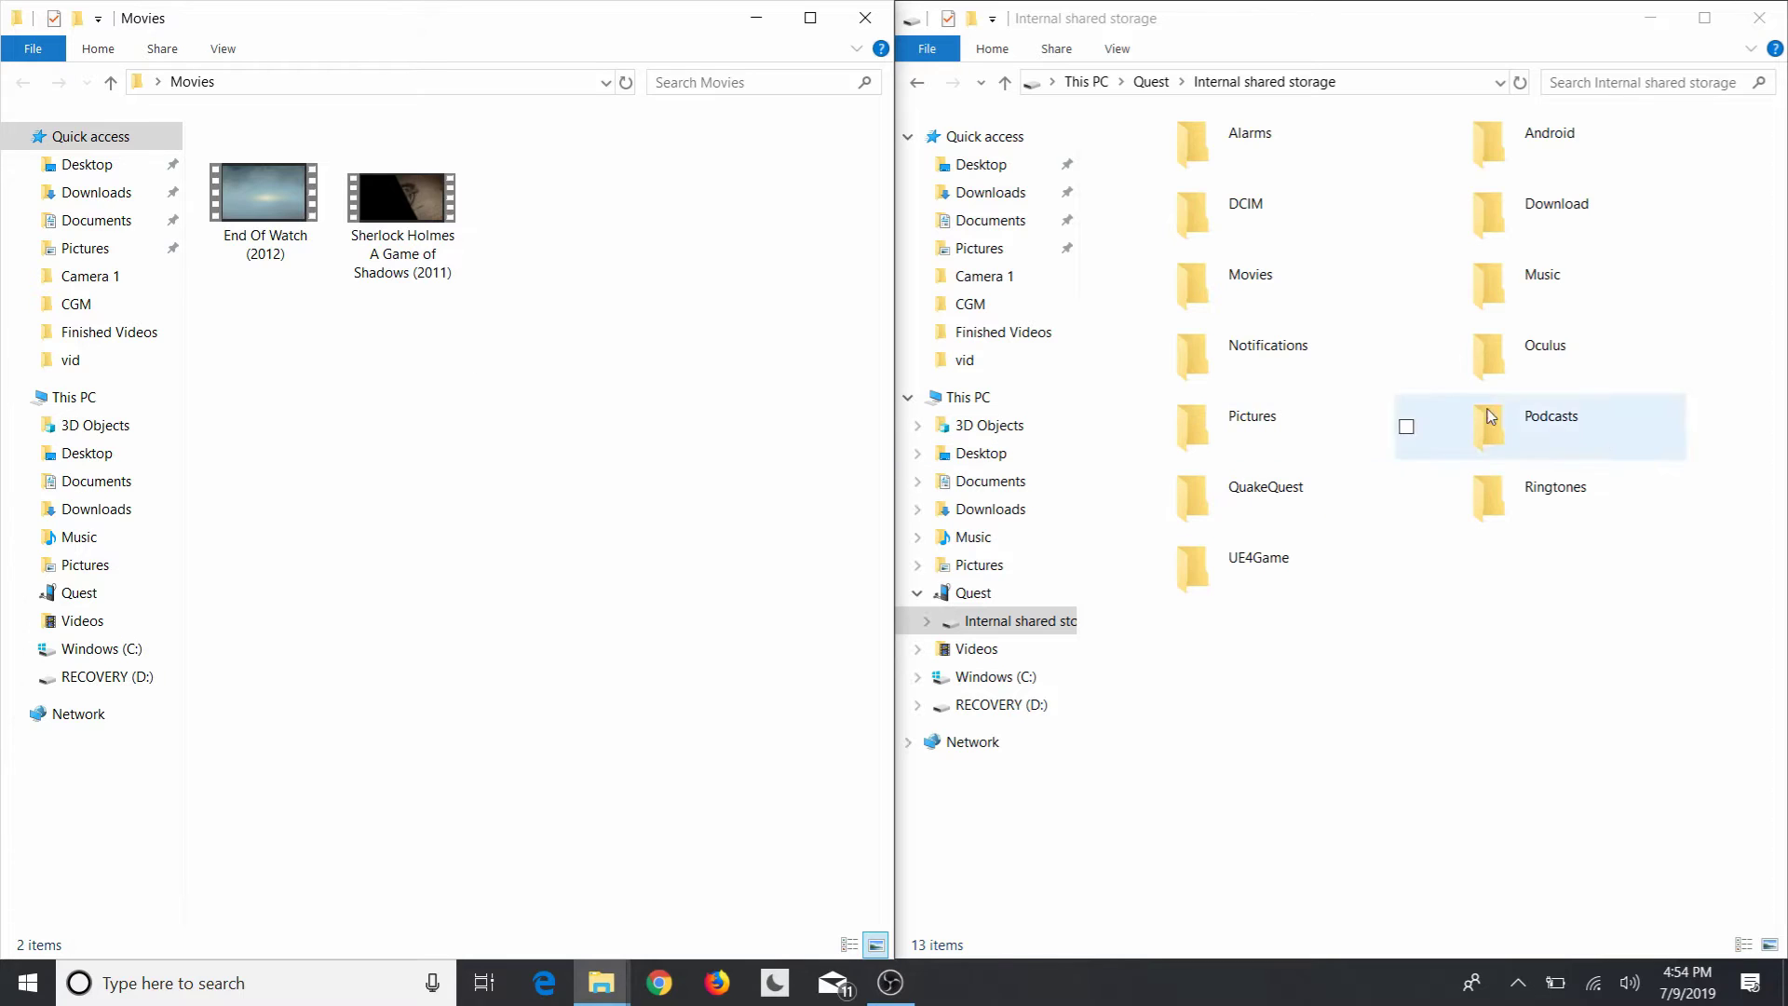
{"action": "left_click", "coordinate": [1321, 300]}
{"action": "double_click", "coordinate": [1321, 301]}
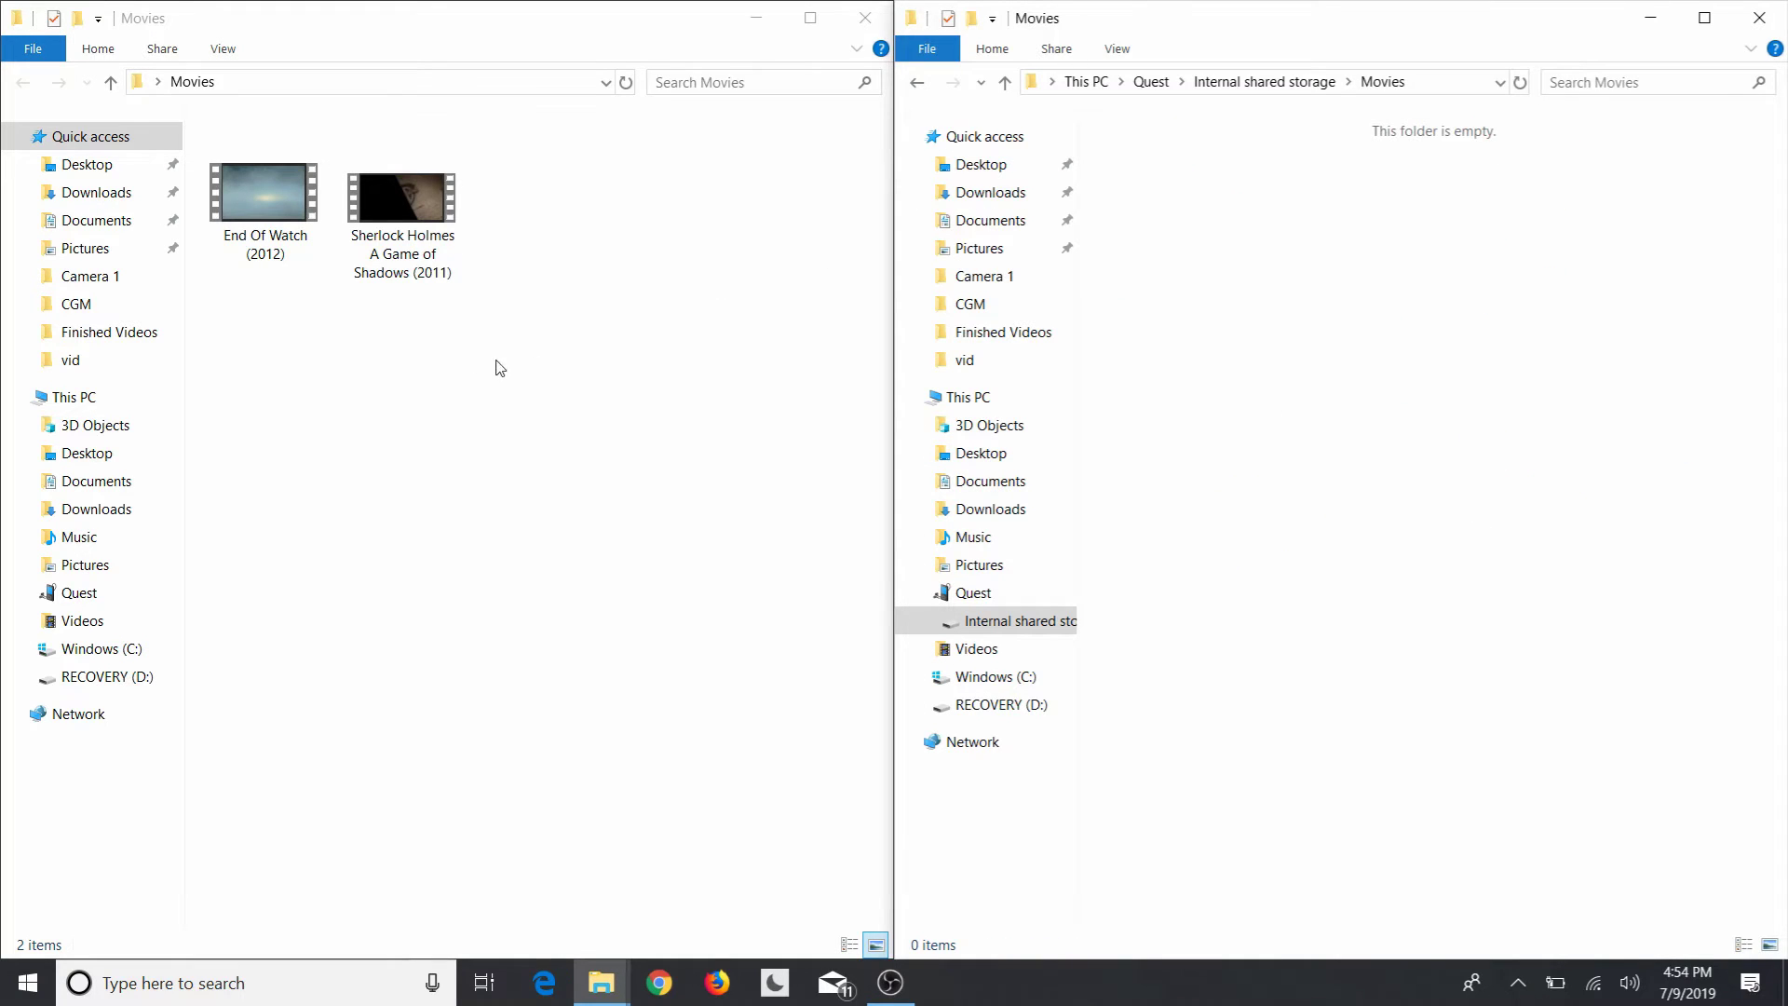
Step: Drag End Of Watch (2012) and the Sherlock Holmes film onto the Quest, then close both windows
{"action": "mouse_move", "coordinate": [423, 326]}
{"action": "left_mouse_down"}
{"action": "mouse_move", "coordinate": [254, 186]}
{"action": "mouse_move", "coordinate": [1136, 172]}
{"action": "mouse_move", "coordinate": [1303, 322]}
{"action": "mouse_move", "coordinate": [1289, 327]}
{"action": "left_mouse_up"}
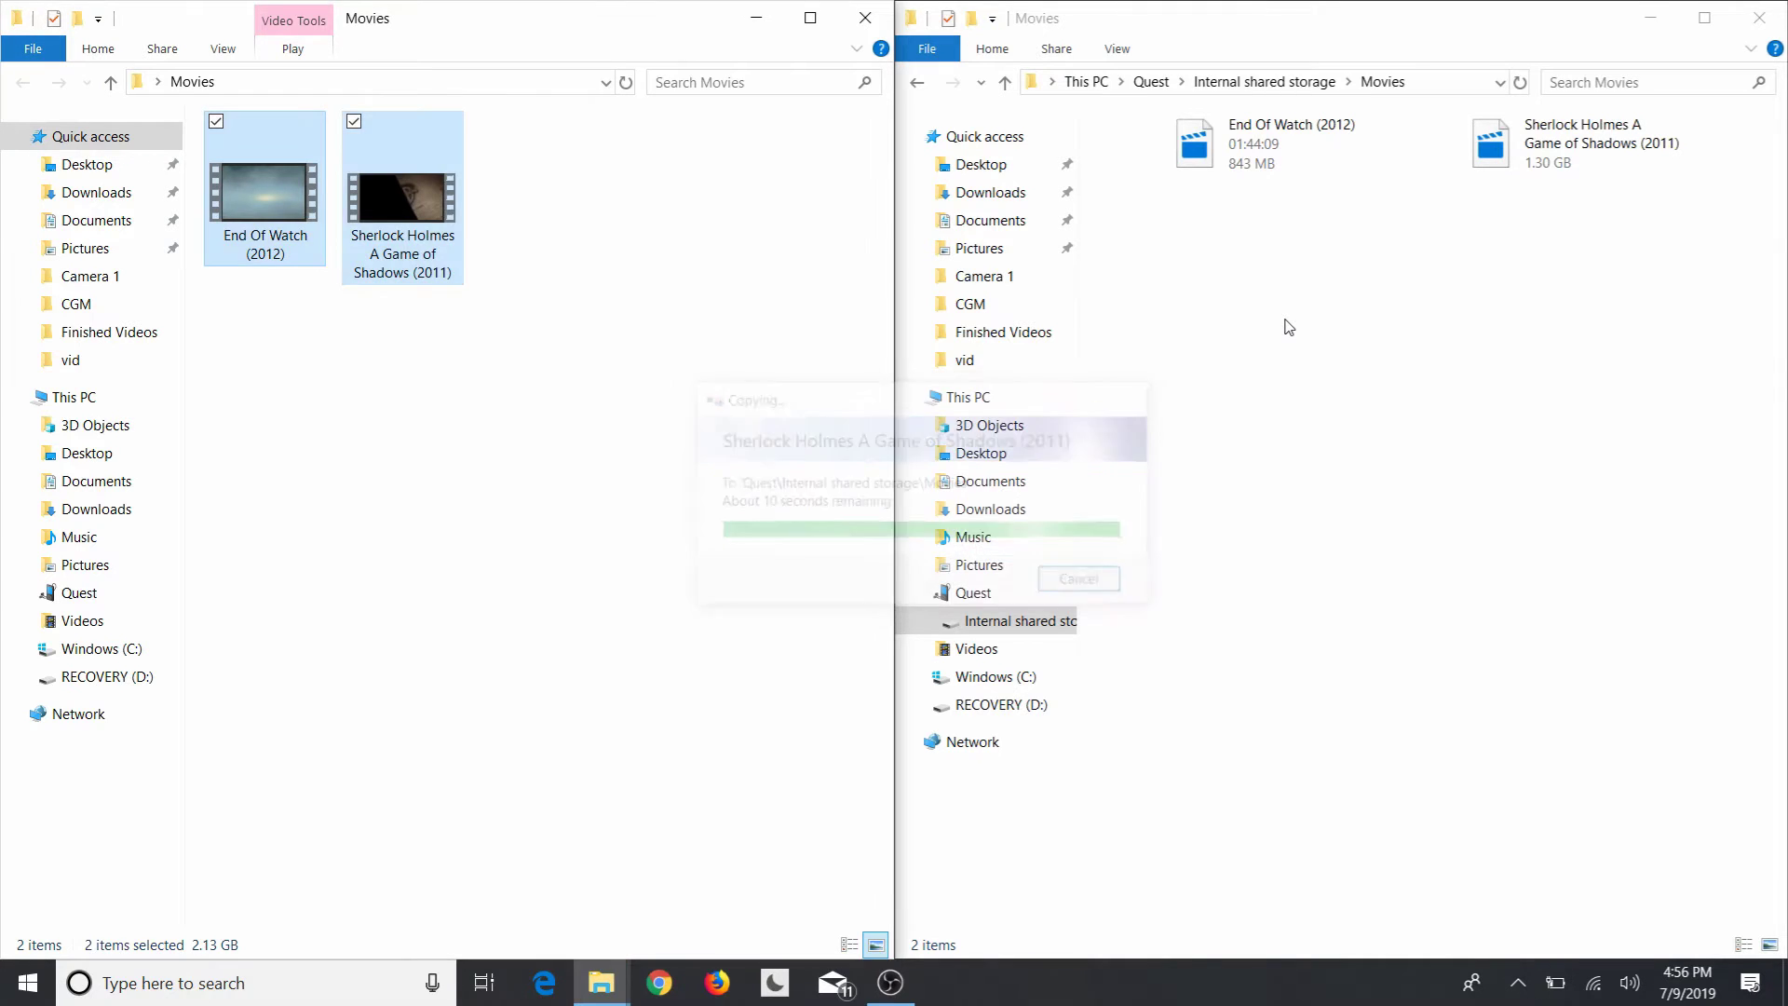
{"action": "left_click", "coordinate": [866, 18]}
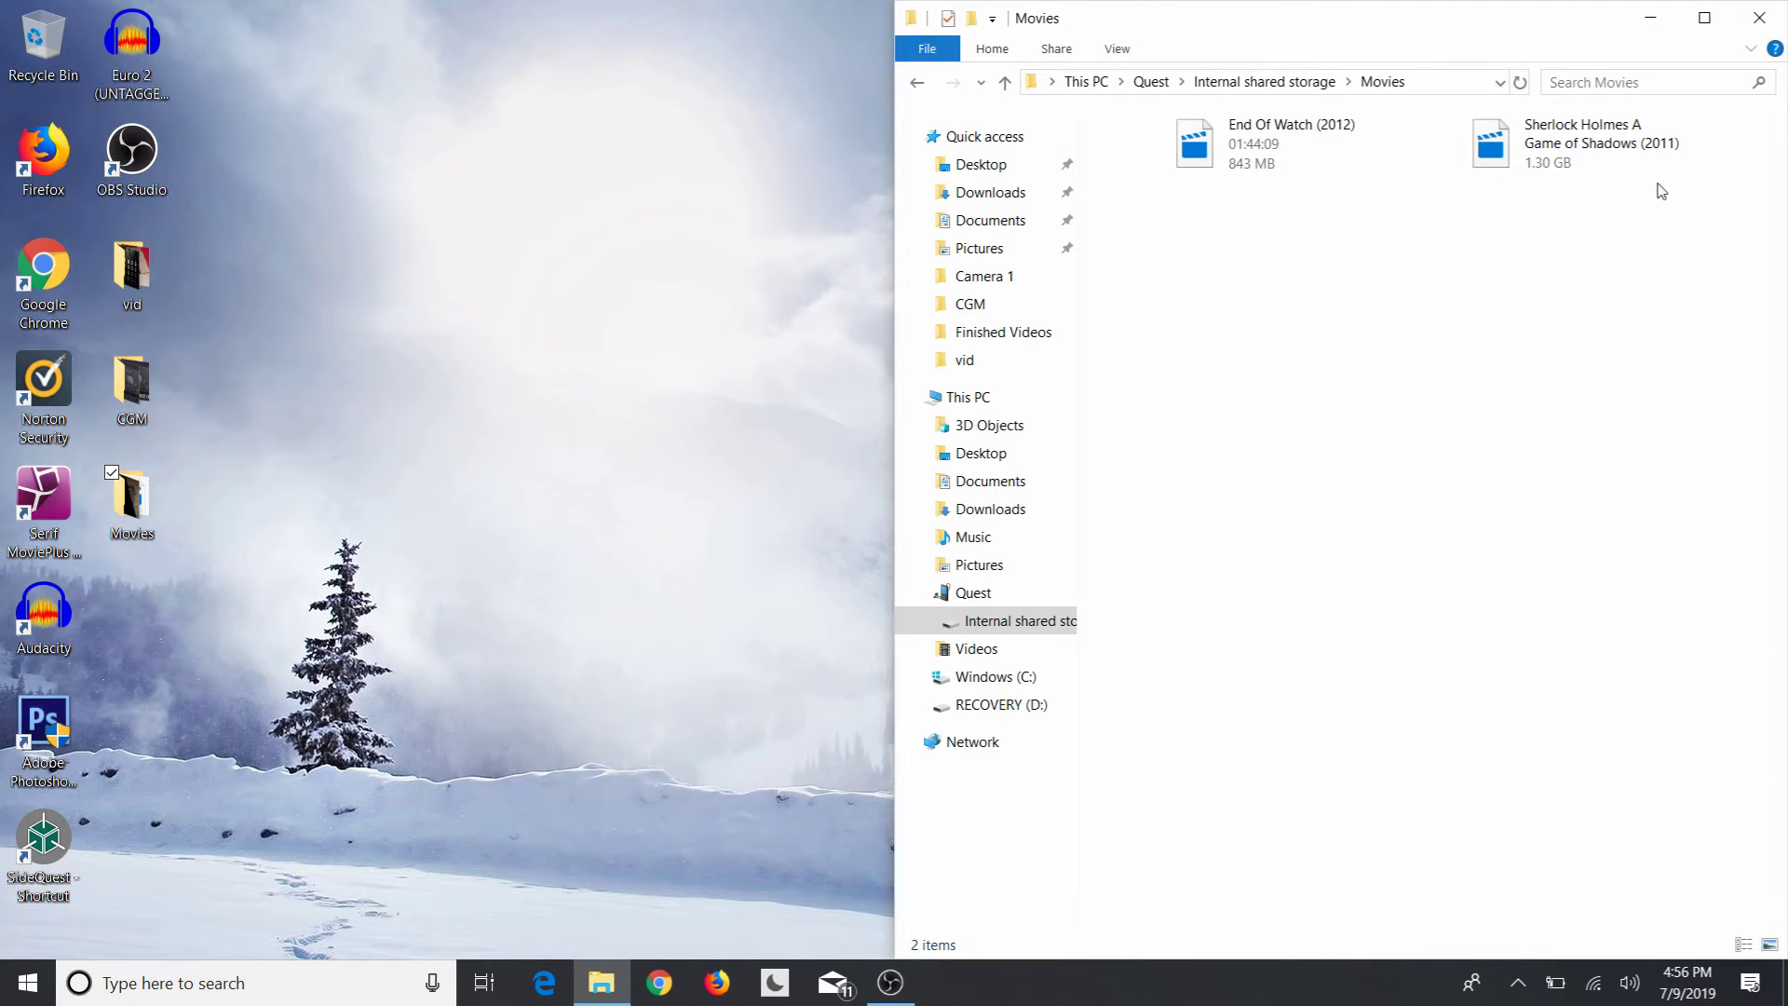
{"action": "left_click", "coordinate": [1781, 23]}
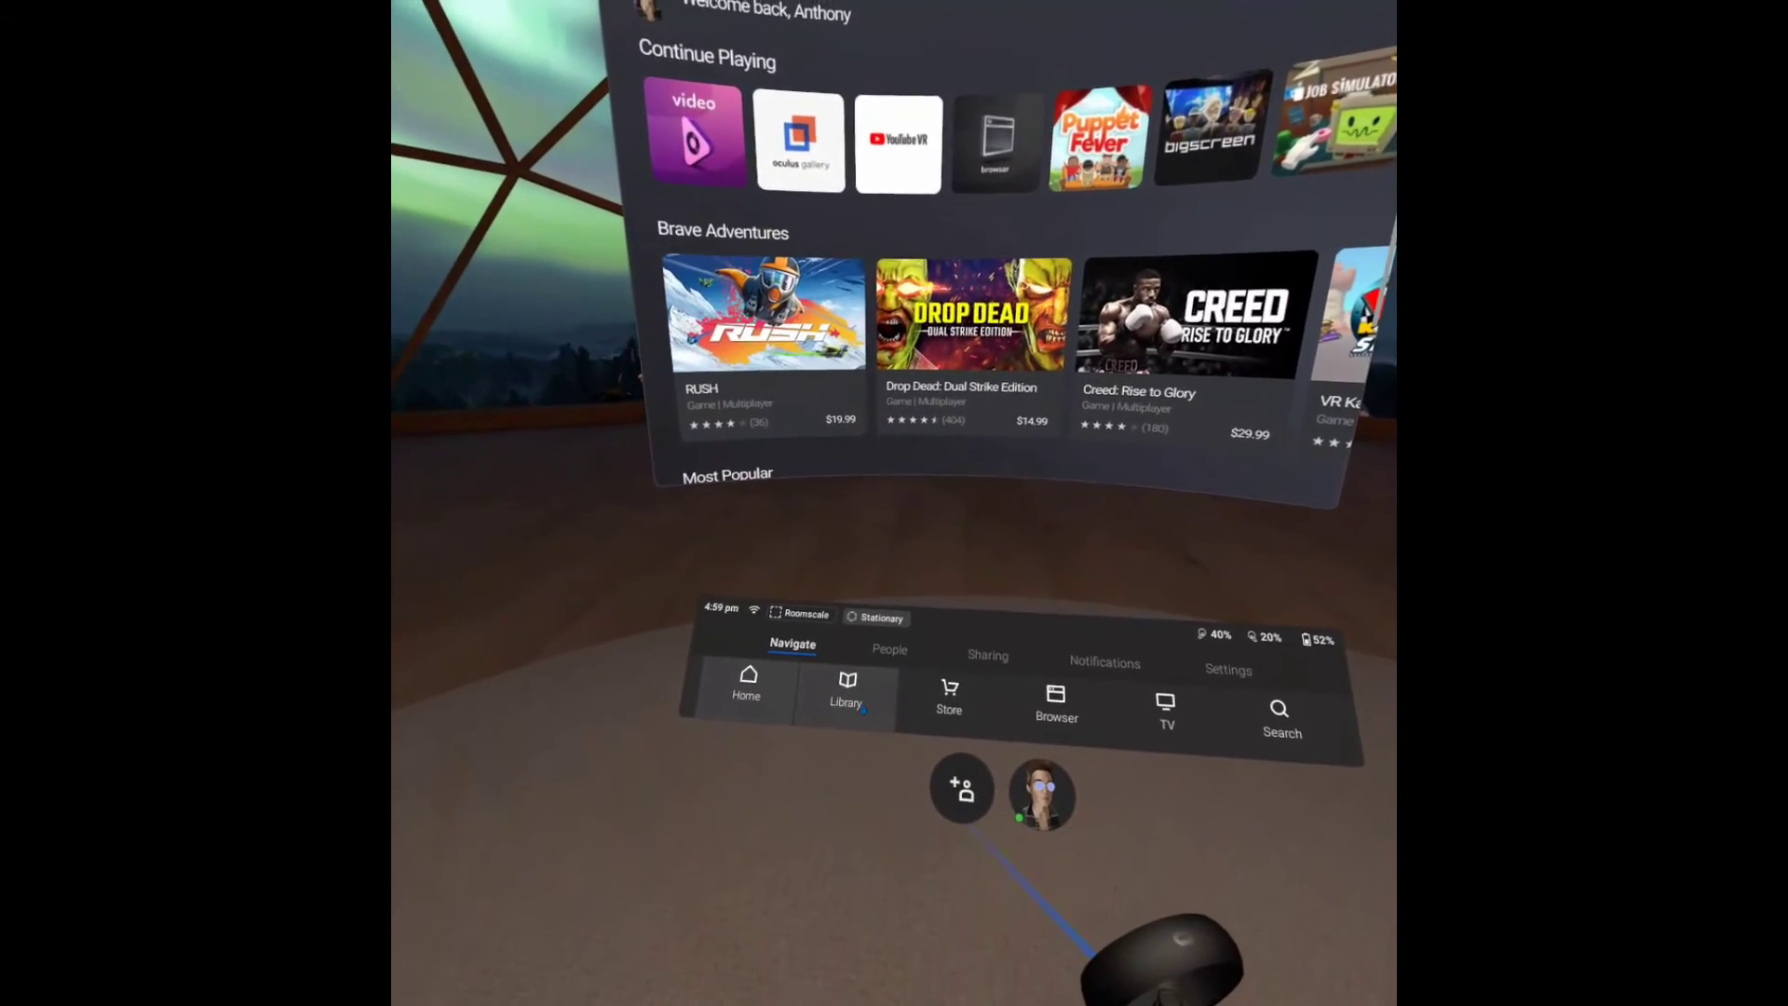
Step: Launch Oculus Gallery from the Quest Home Library
{"action": "left_click", "coordinate": [847, 694]}
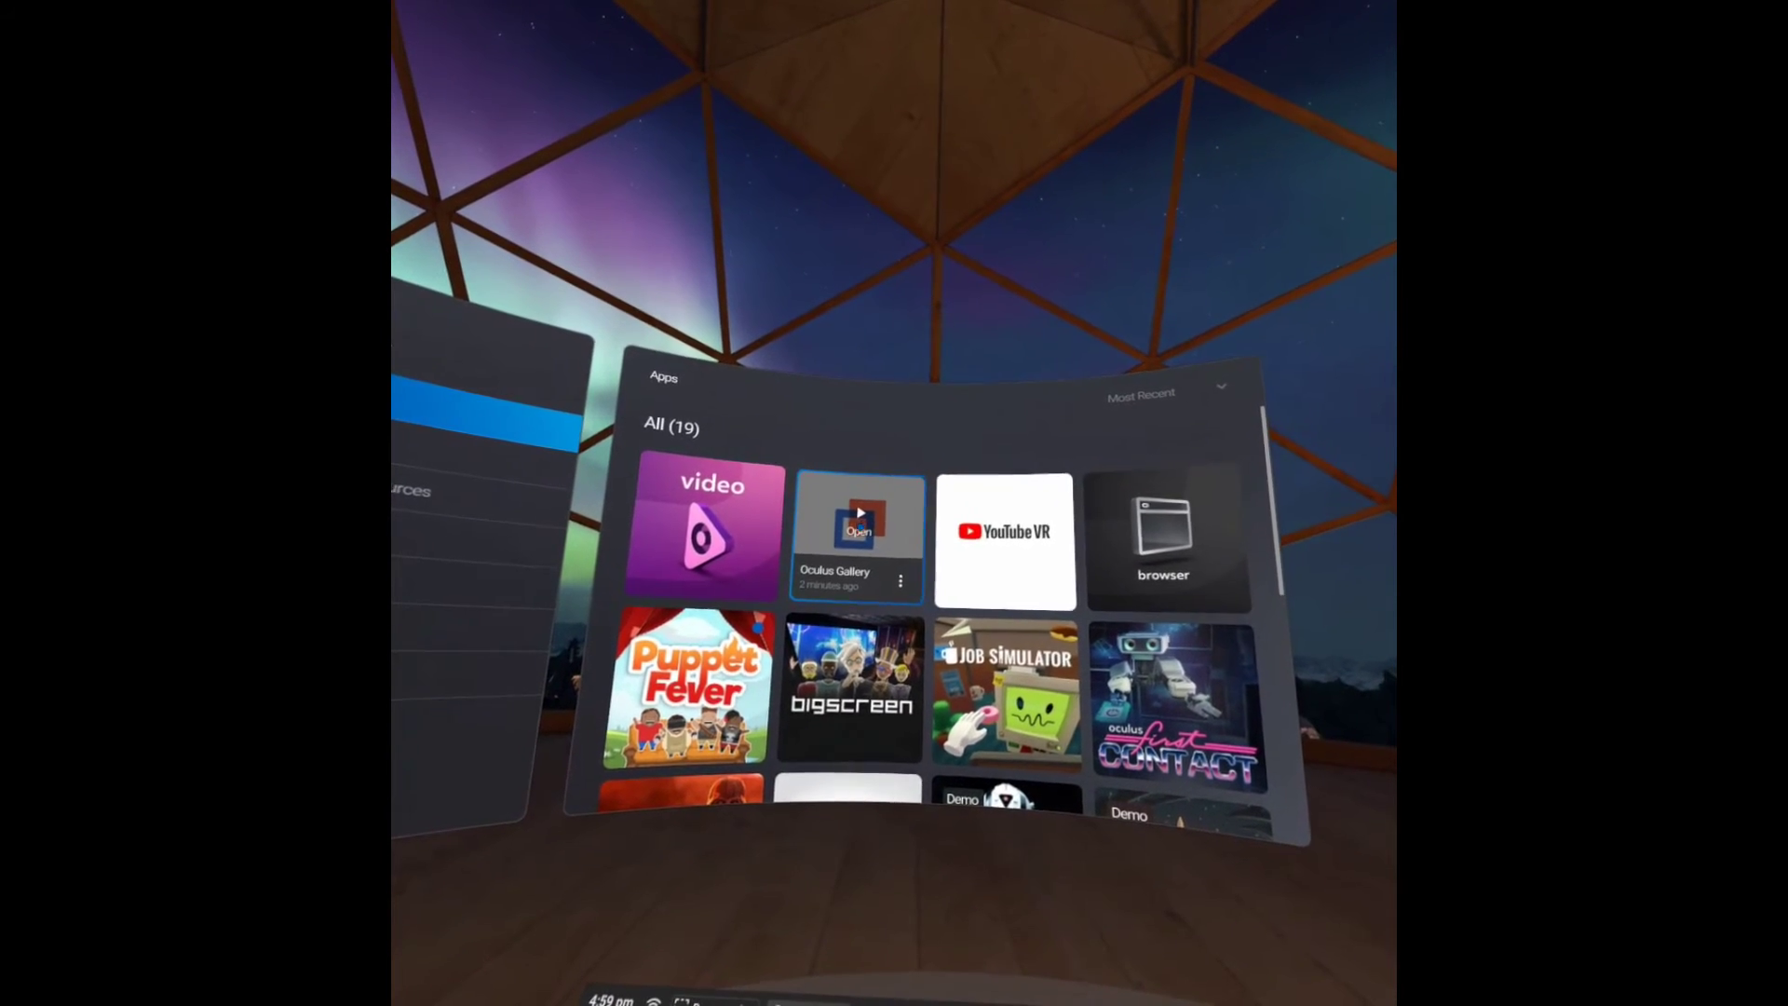
{"action": "left_click", "coordinate": [858, 531]}
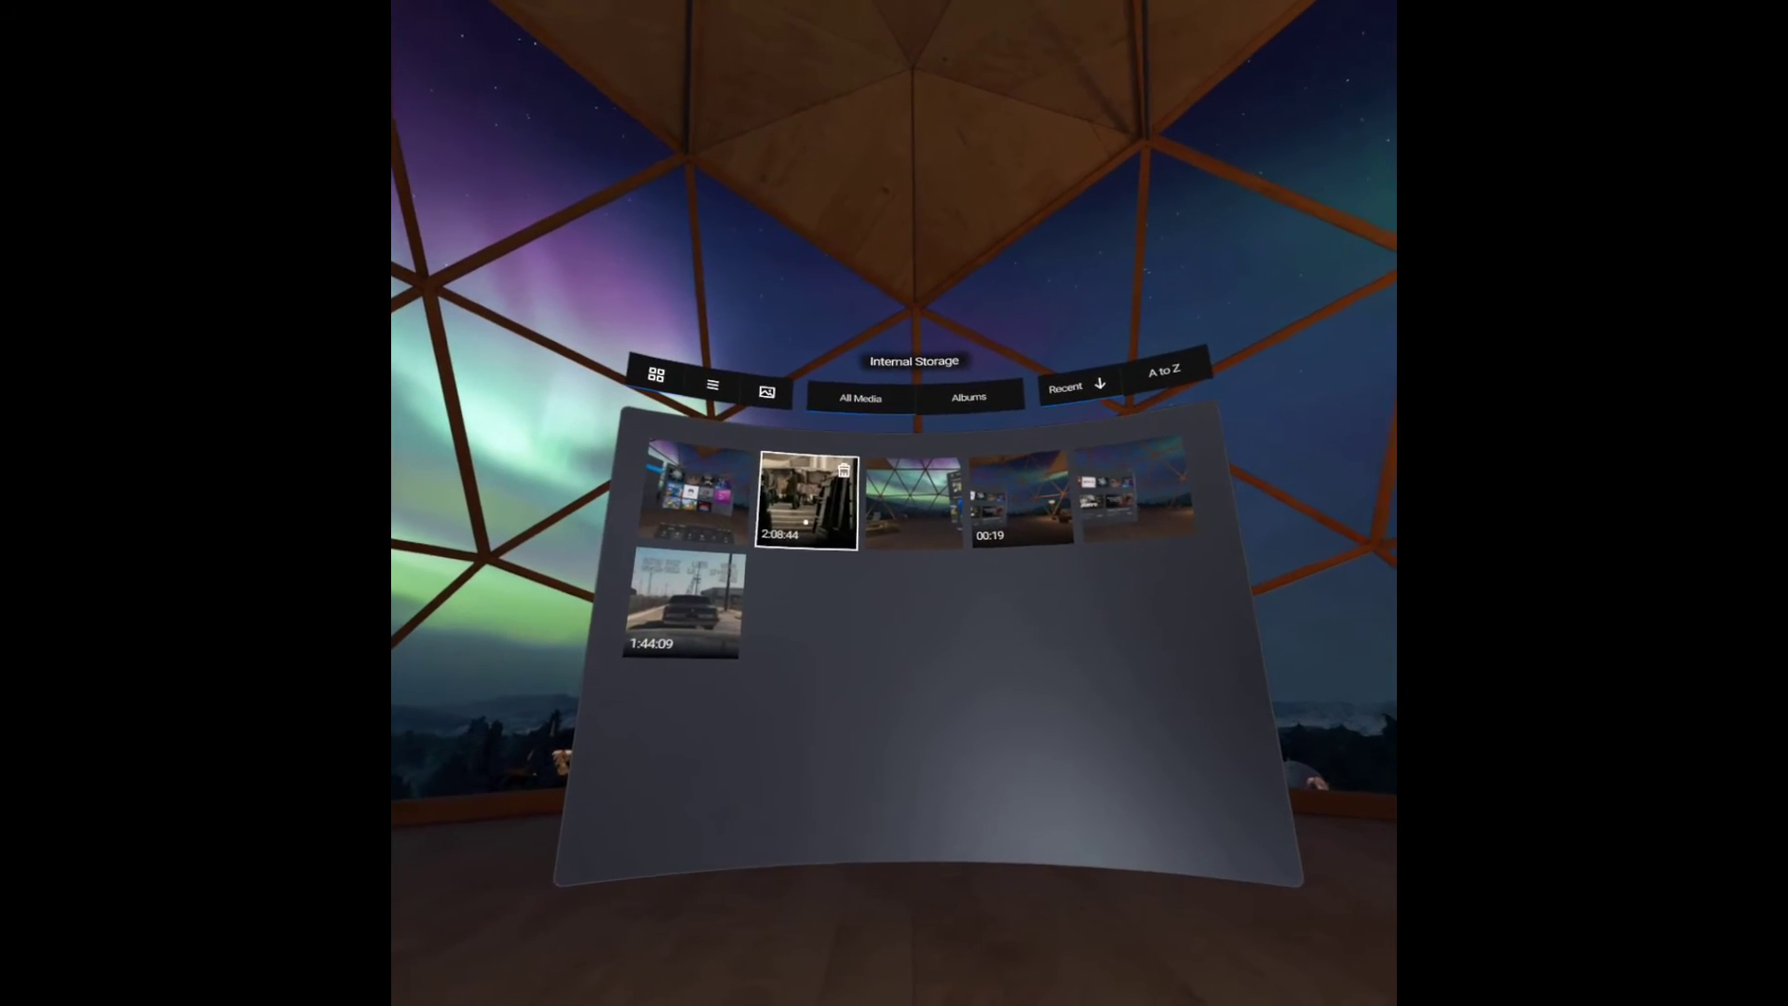
Step: Open the Movies album under Albums and play the 1:44:09 film, then the 2:08:44 film
{"action": "left_click", "coordinate": [968, 397]}
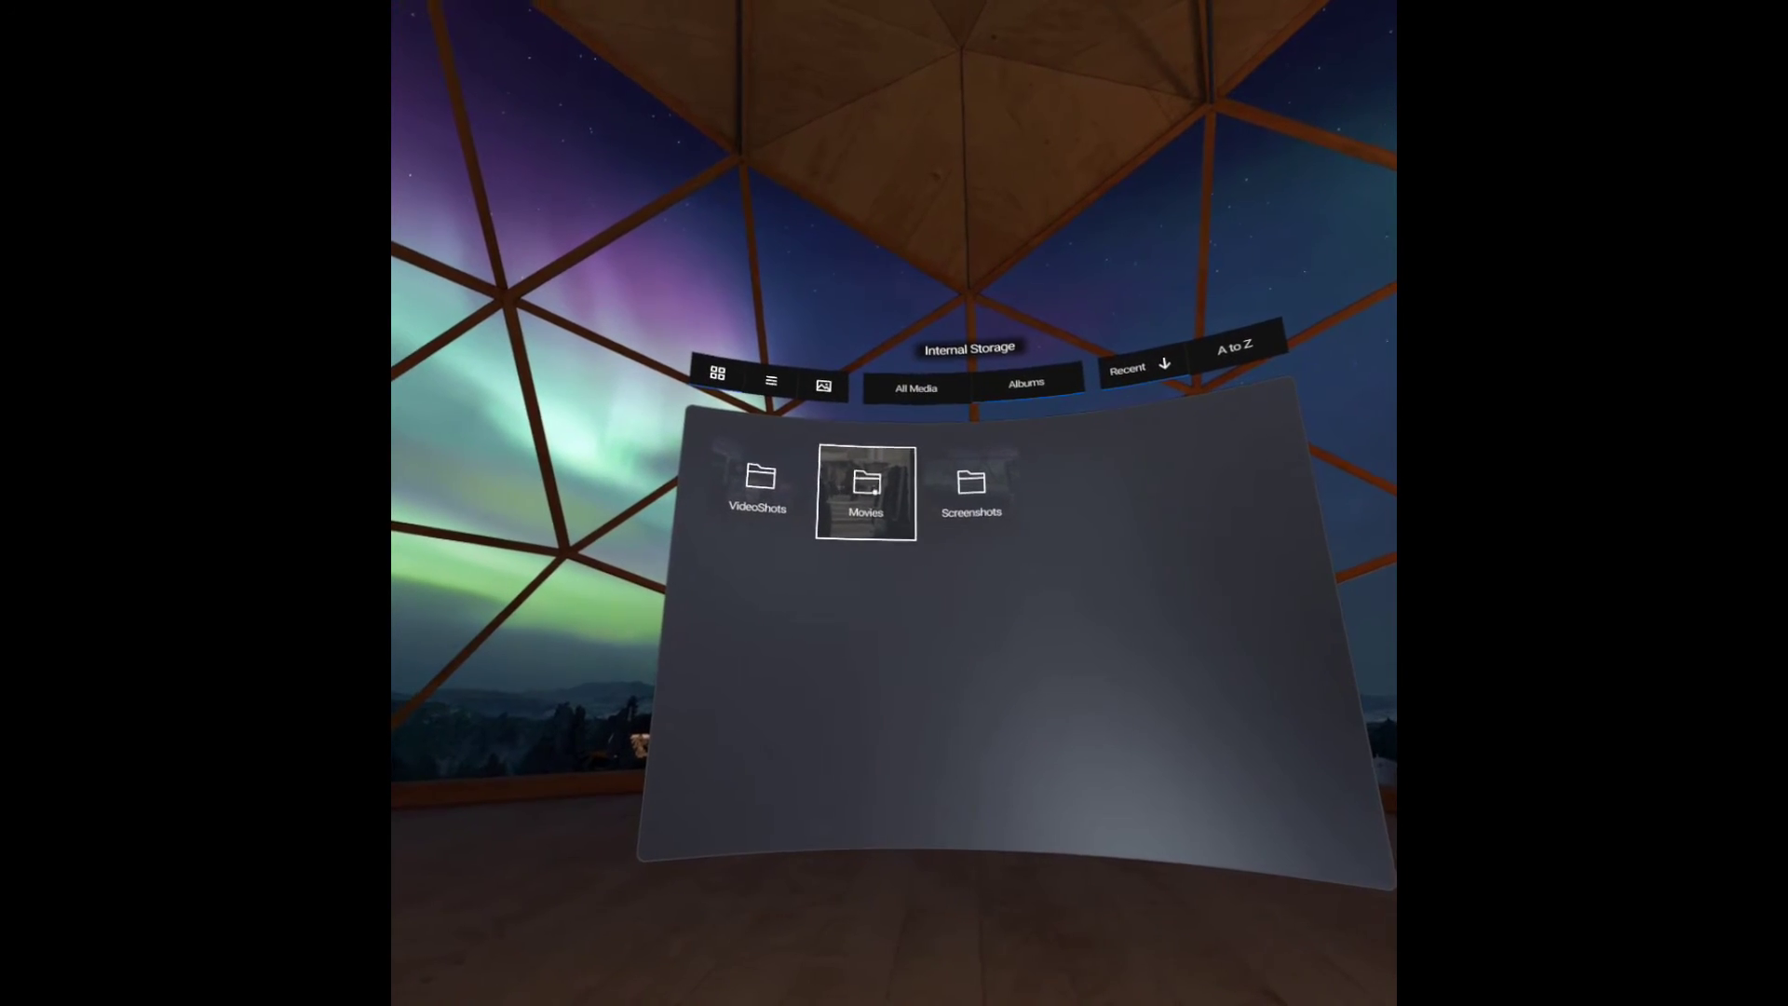
{"action": "left_click", "coordinate": [867, 493]}
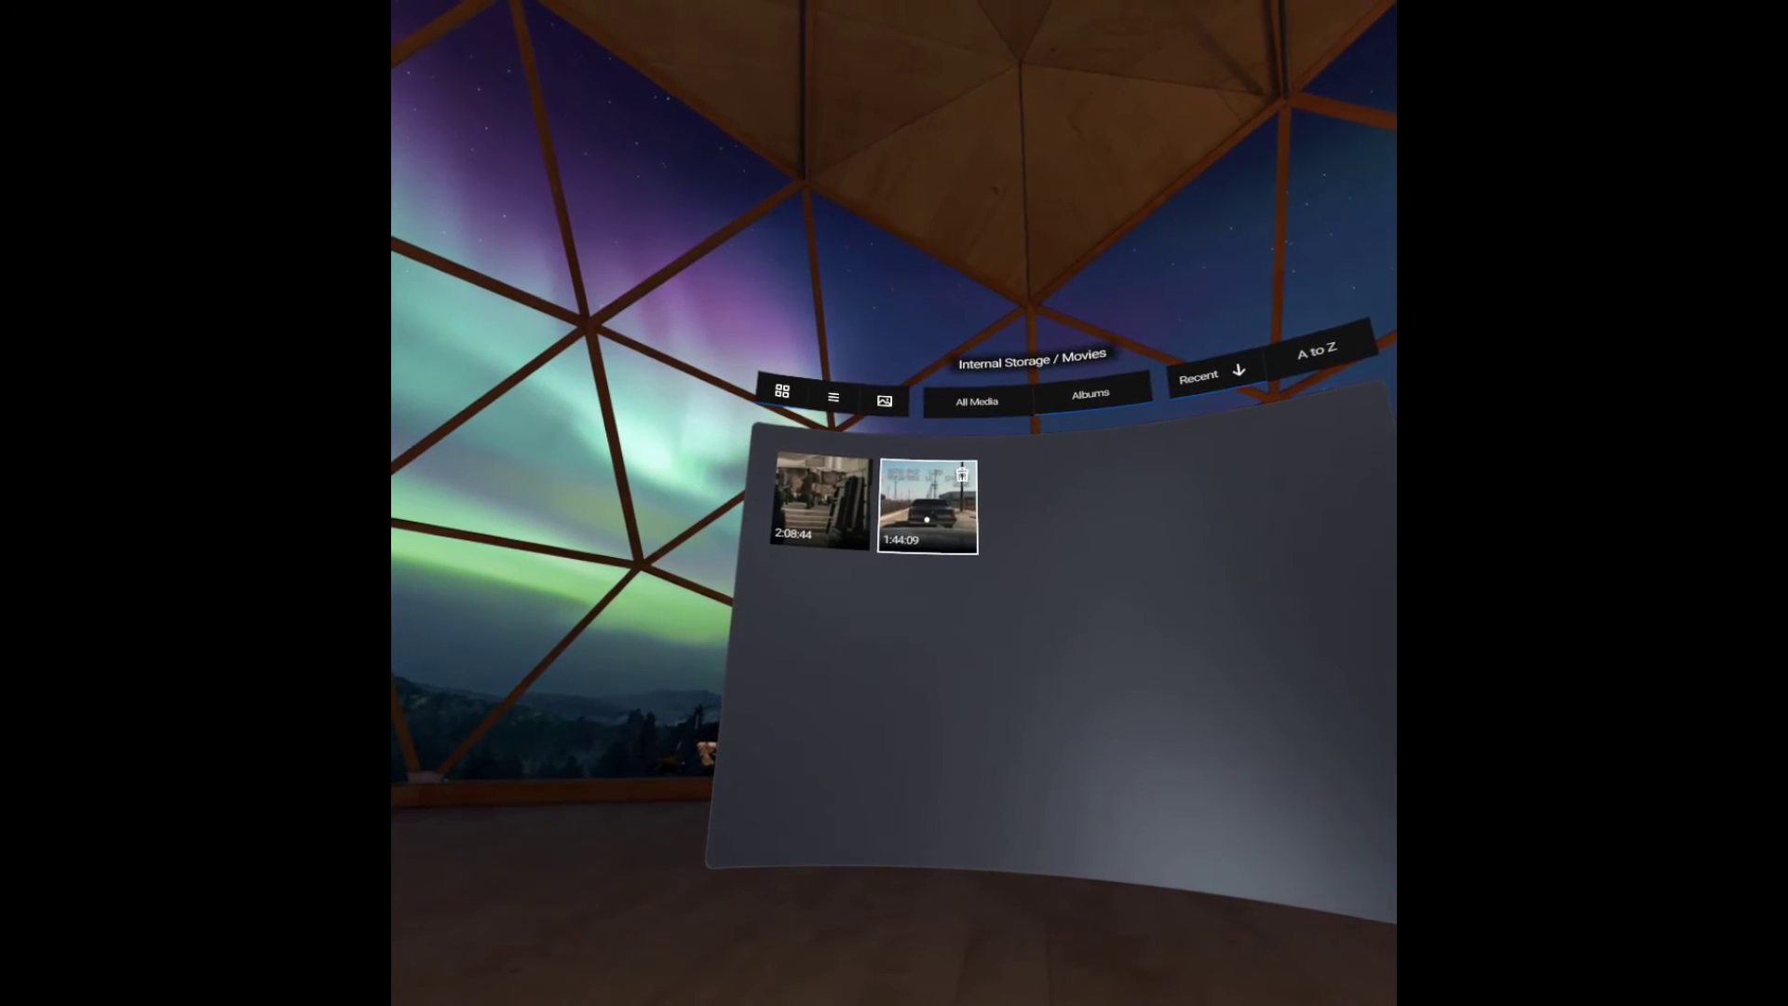
{"action": "left_click", "coordinate": [906, 511]}
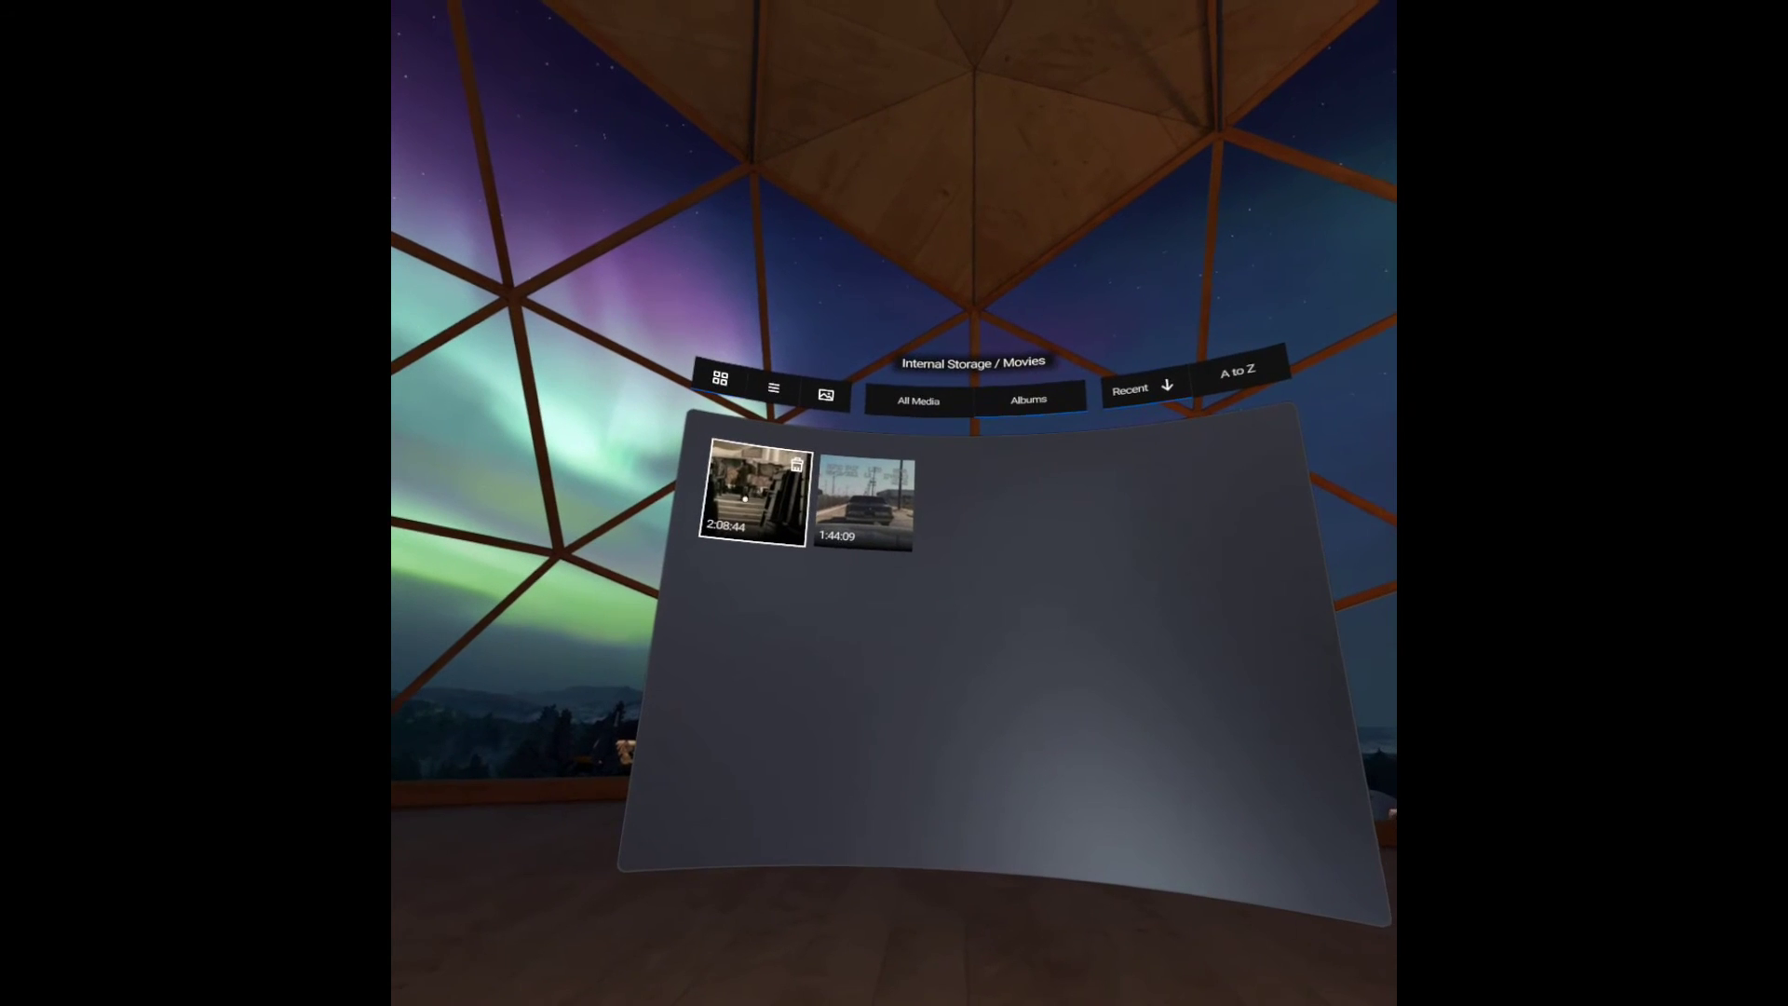
{"action": "left_click", "coordinate": [745, 499]}
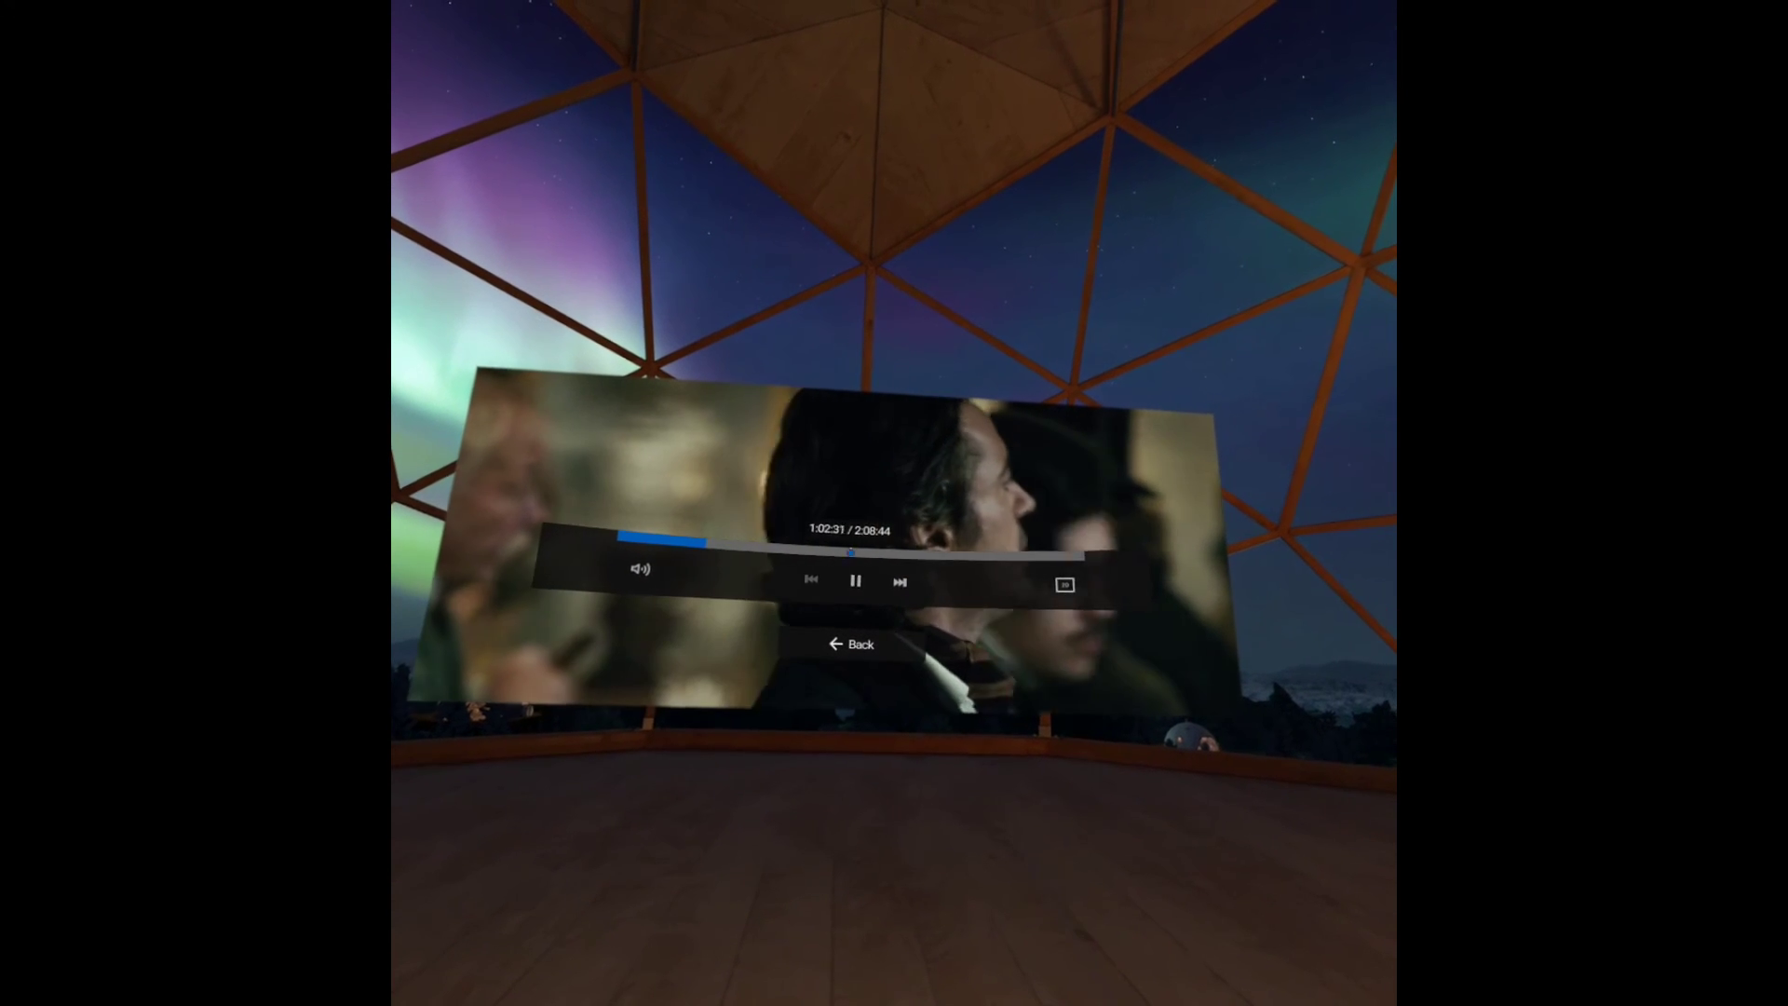
Step: Skip the 2:08:44 film ahead to about 1:03 and show its playback controls
{"action": "left_click", "coordinate": [860, 549]}
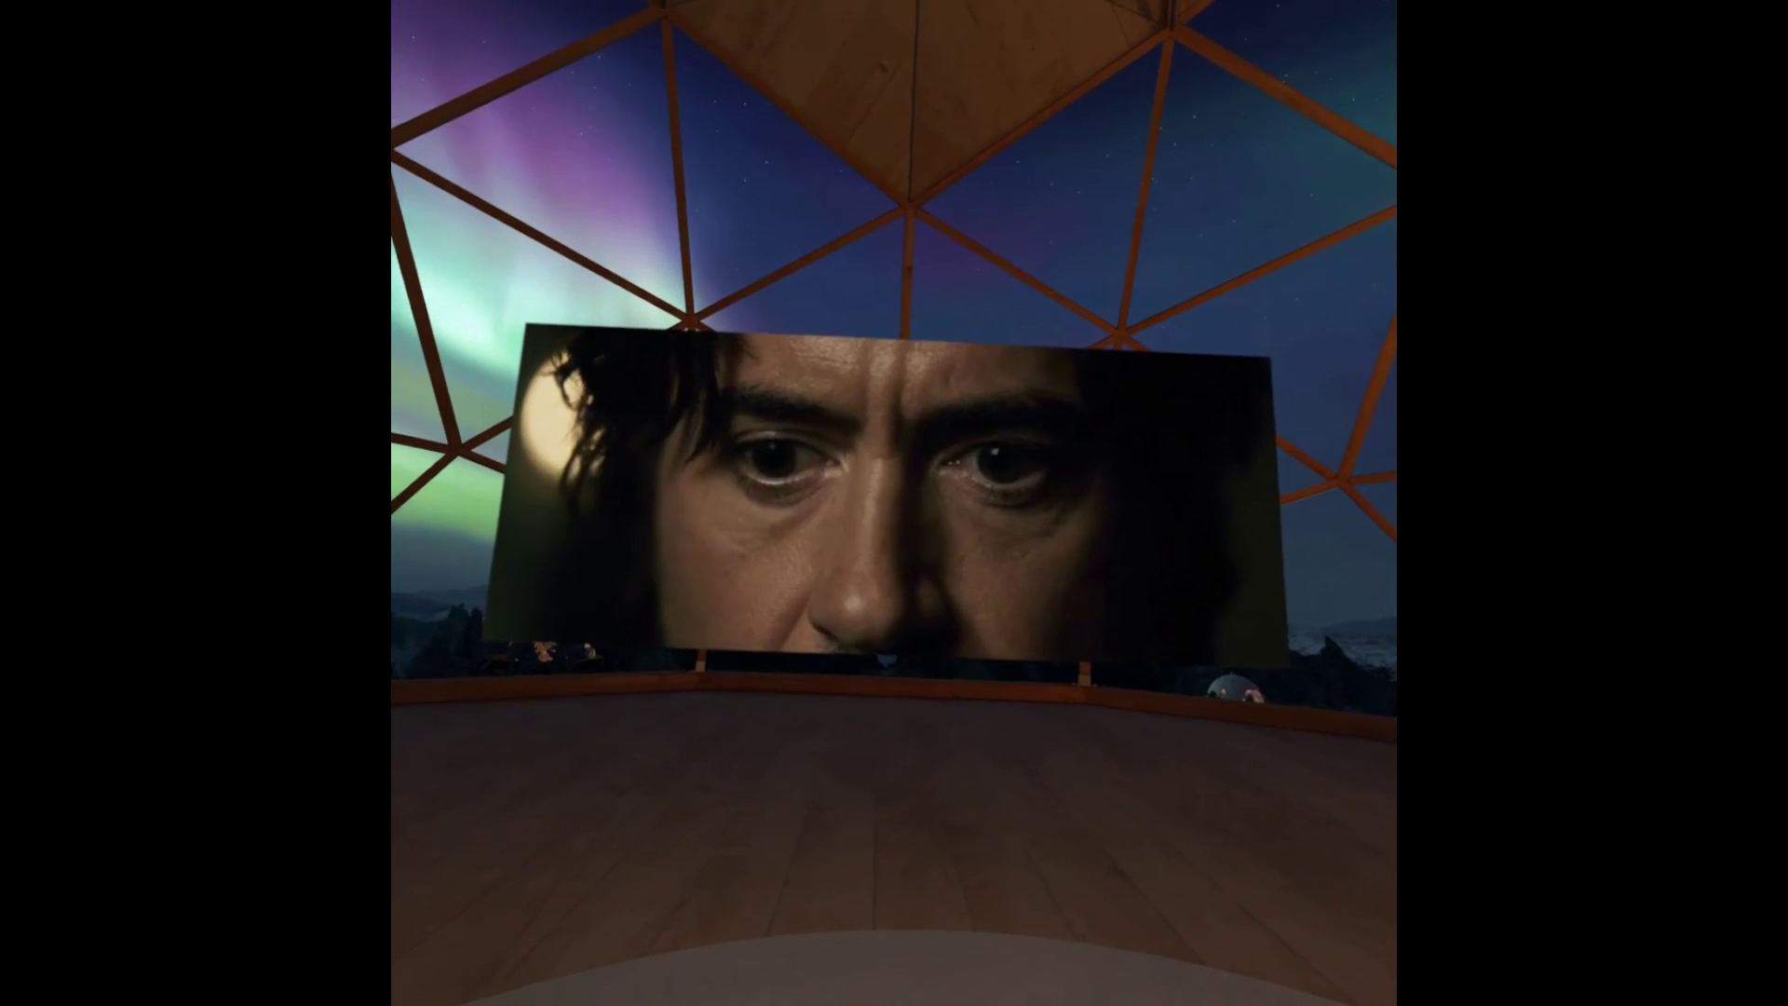
{"action": "left_click", "coordinate": [867, 634]}
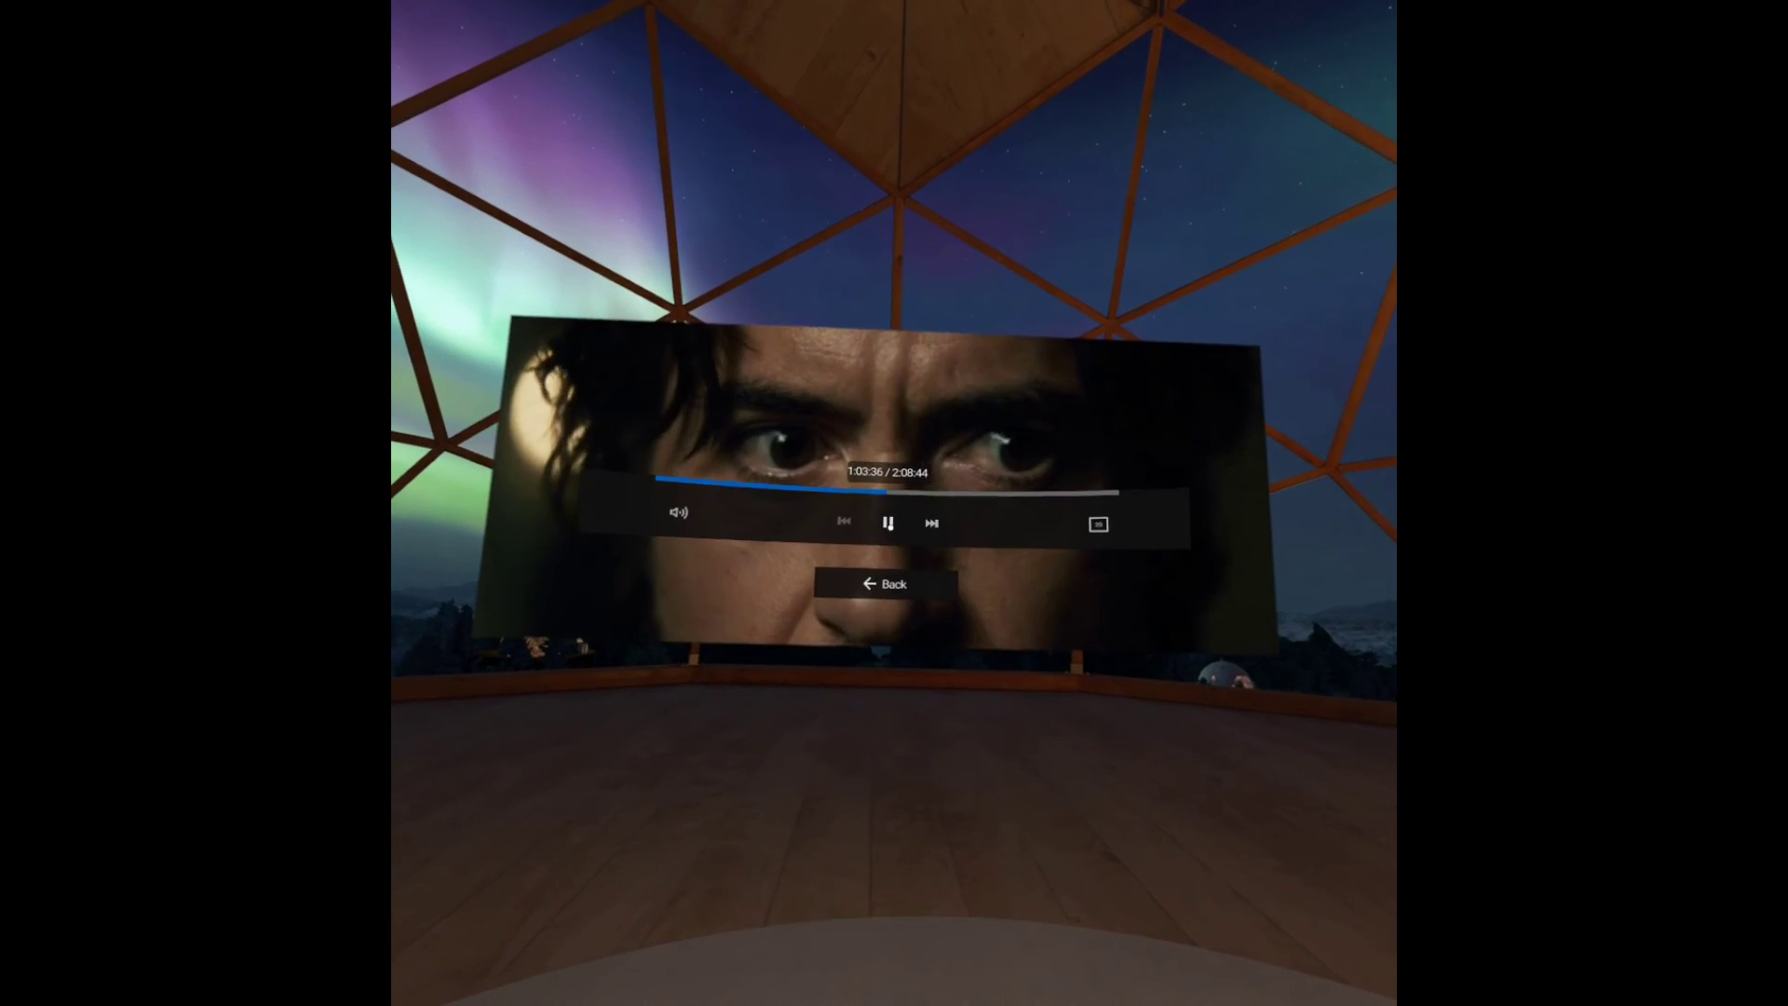